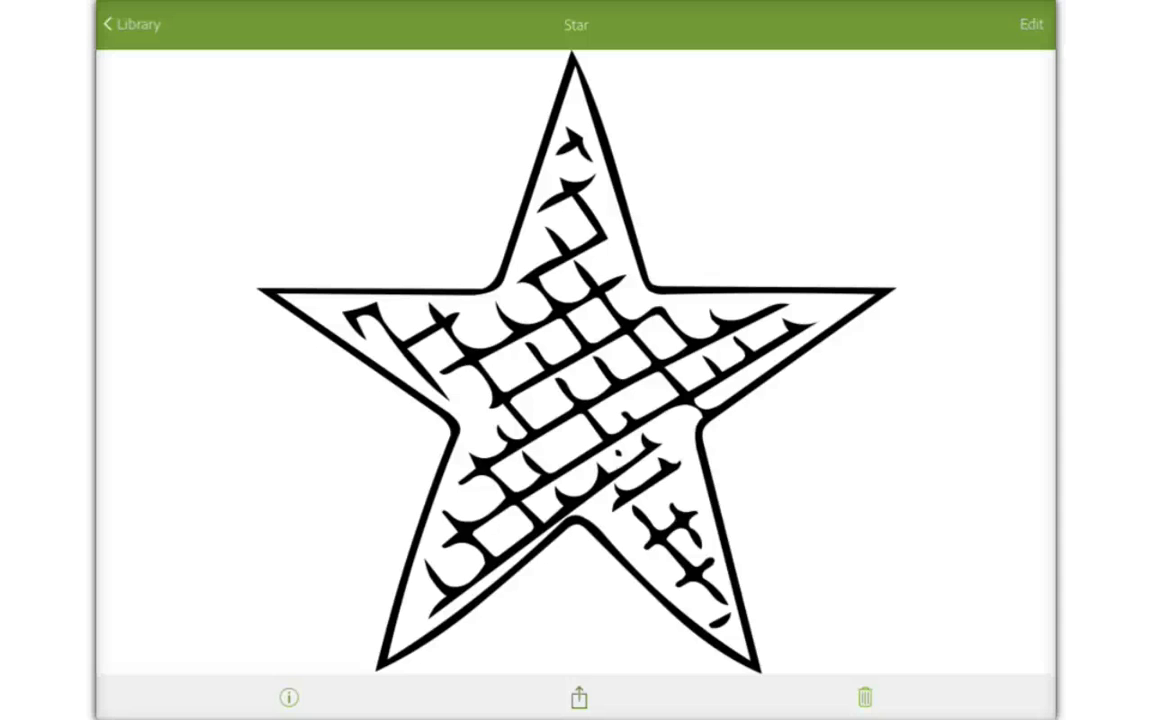
# Open the sharing options for the Star shape.
pyautogui.click(579, 697)
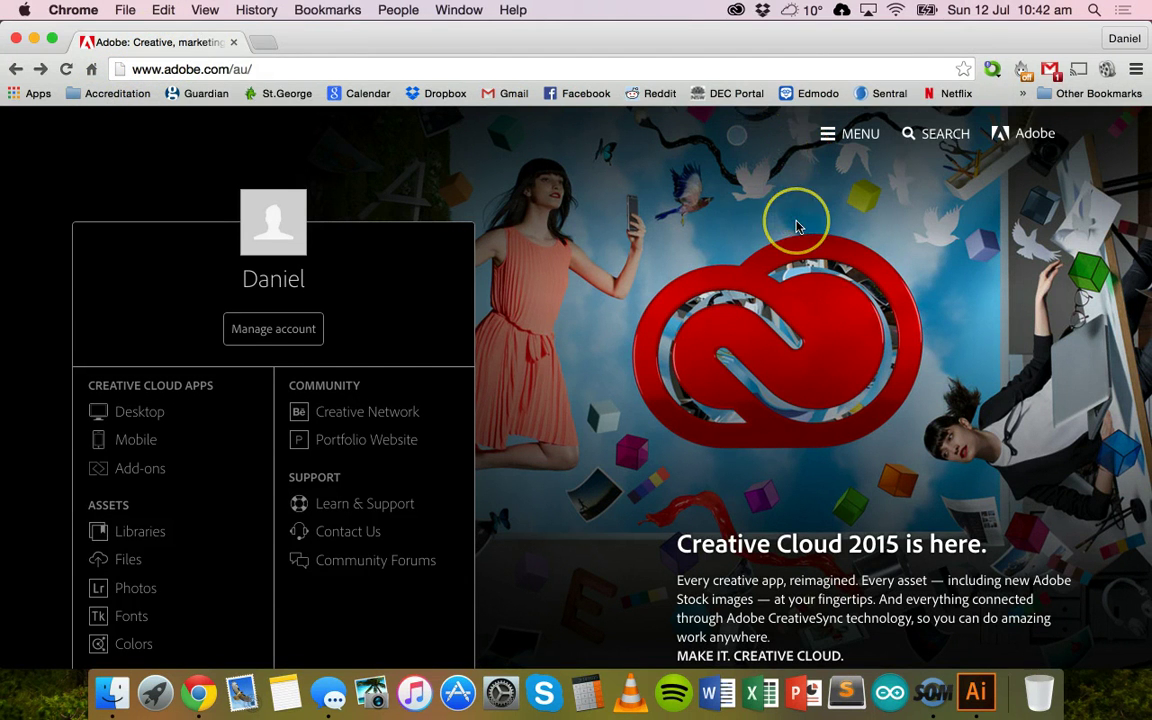
# Open the Creative Cloud Files assets from the Adobe account page and look through all files.
pyautogui.scroll(-1, 797, 222)
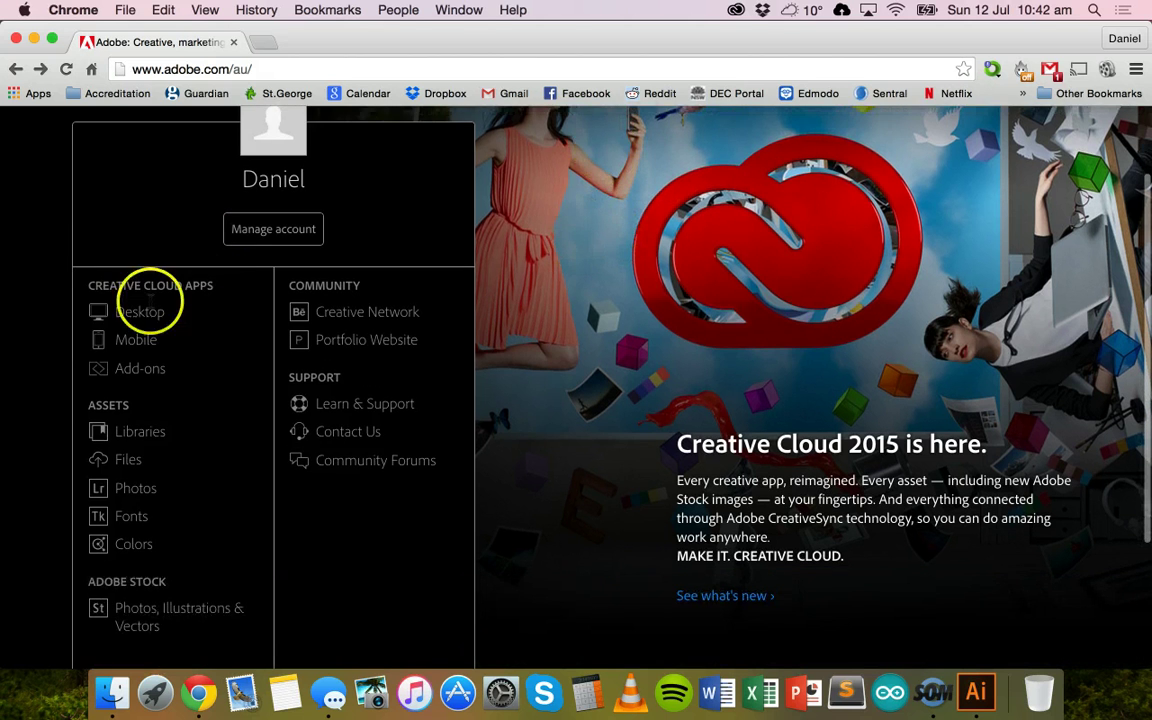
pyautogui.scroll(-5, 190, 312)
pyautogui.scroll(-2, 167, 195)
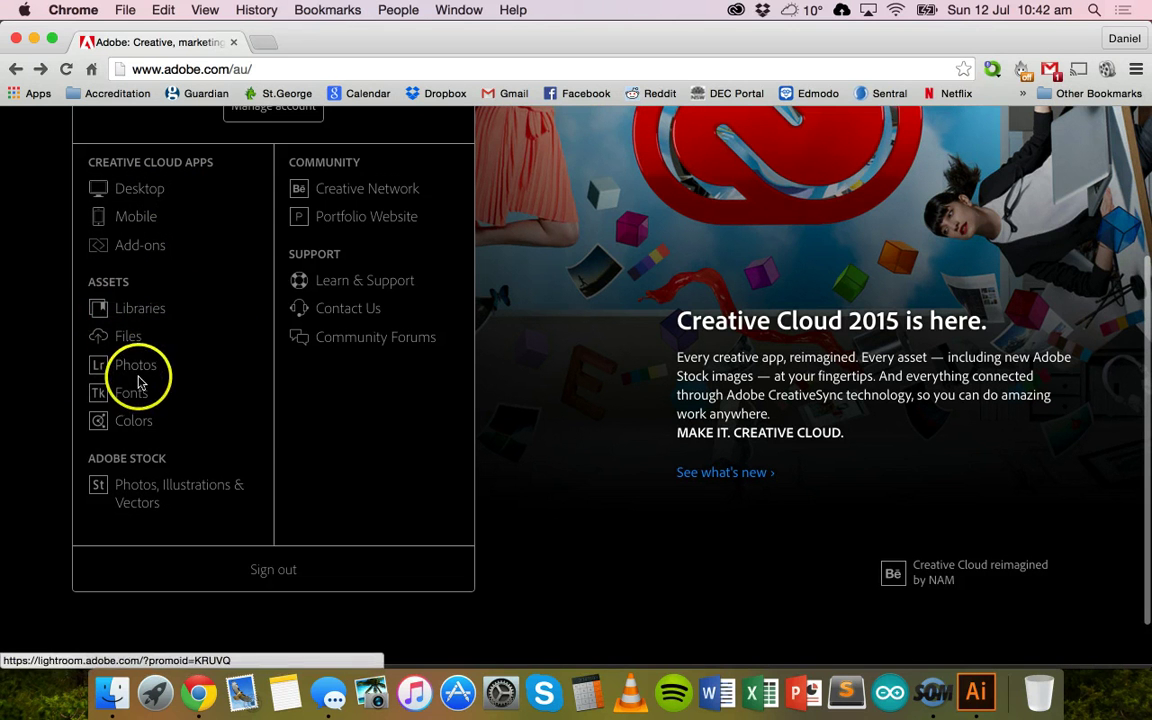
pyautogui.click(125, 340)
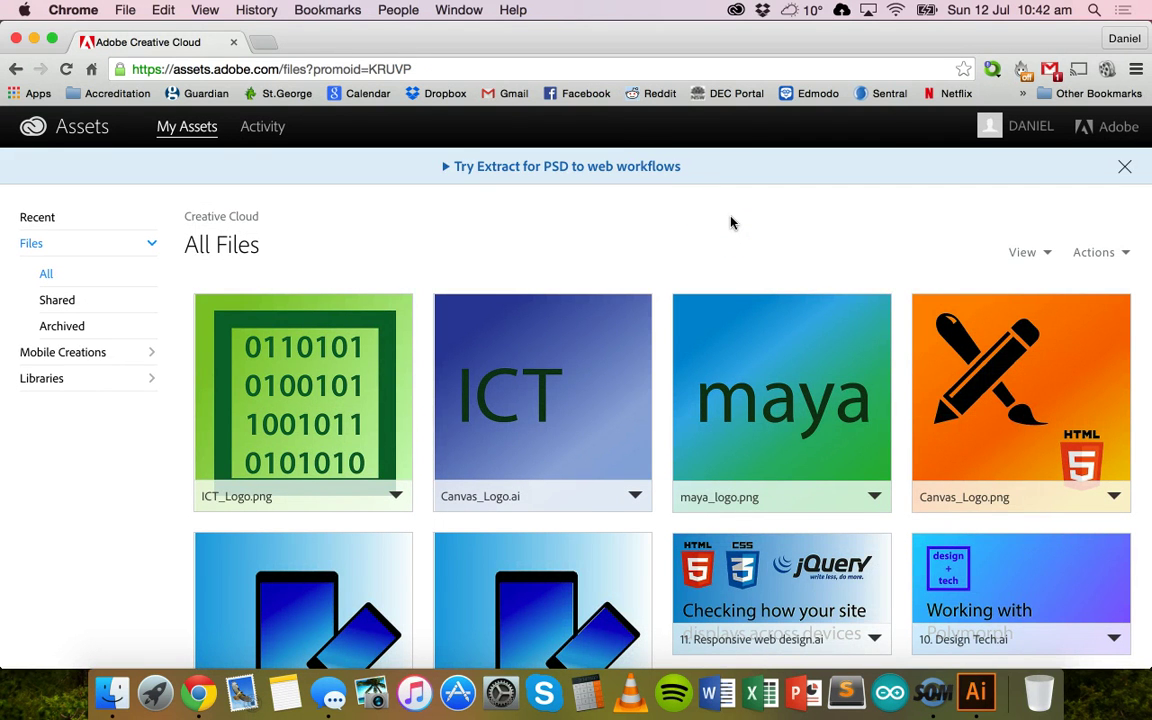
pyautogui.scroll(-8, 730, 222)
pyautogui.scroll(5, 730, 222)
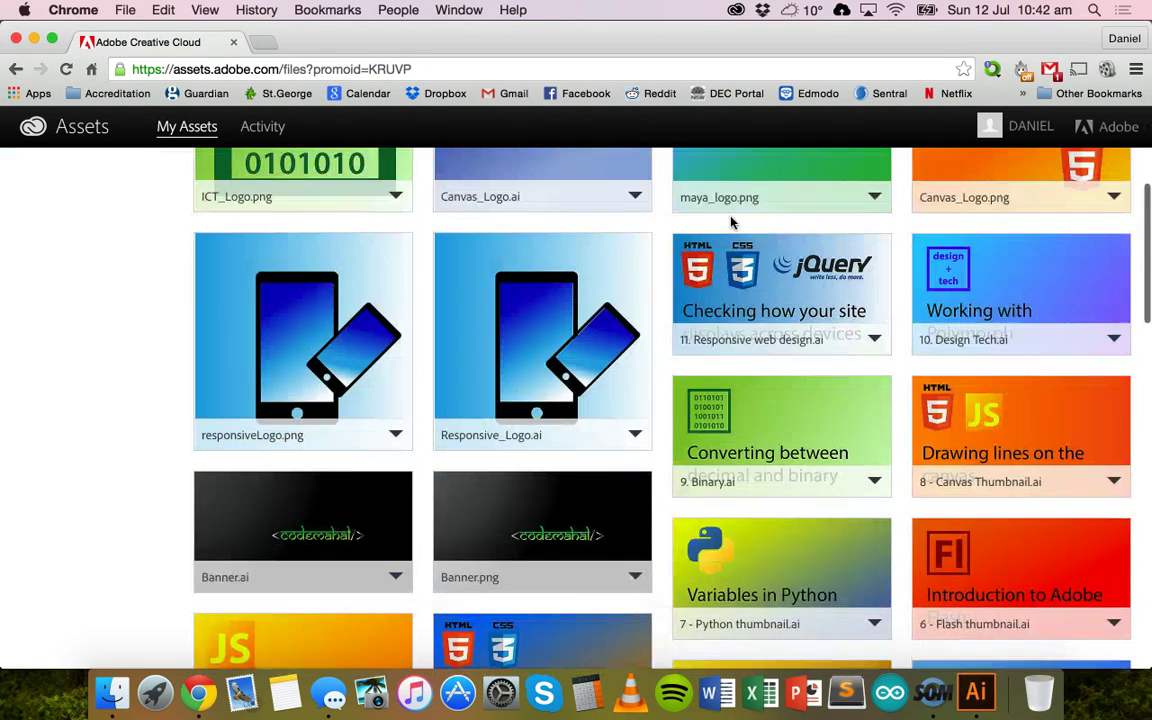
pyautogui.scroll(5, 730, 222)
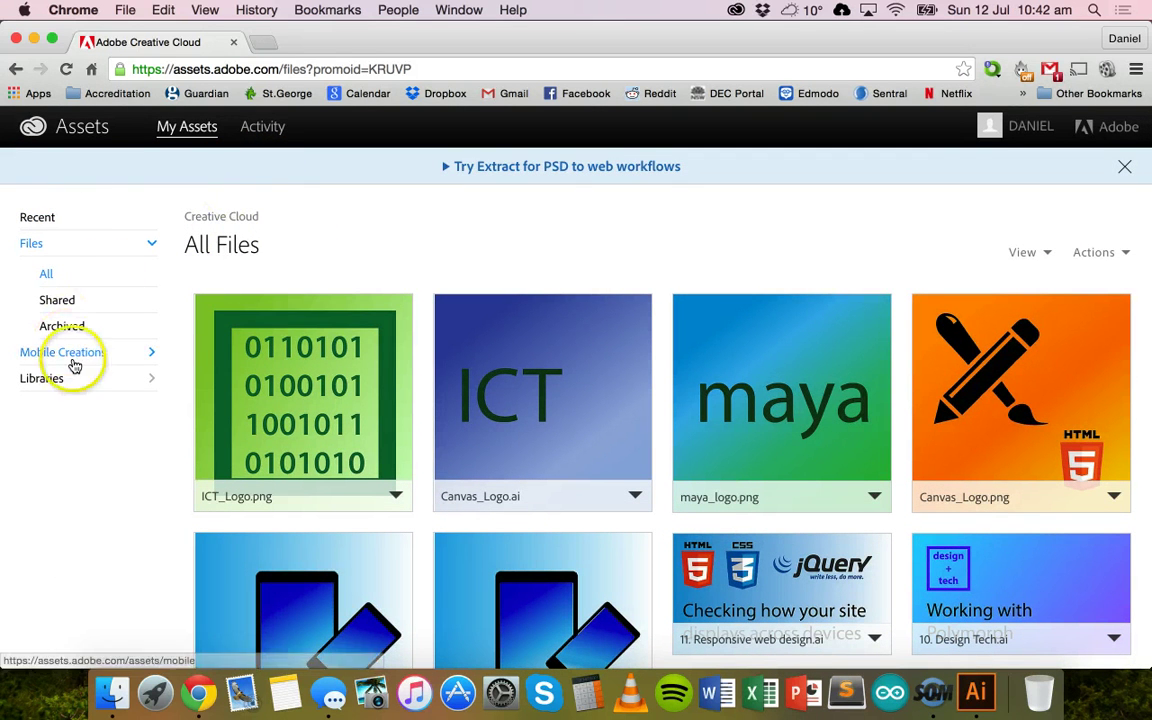
# Open the Star graphic from My Library in the Creative Cloud Libraries.
pyautogui.click(60, 388)
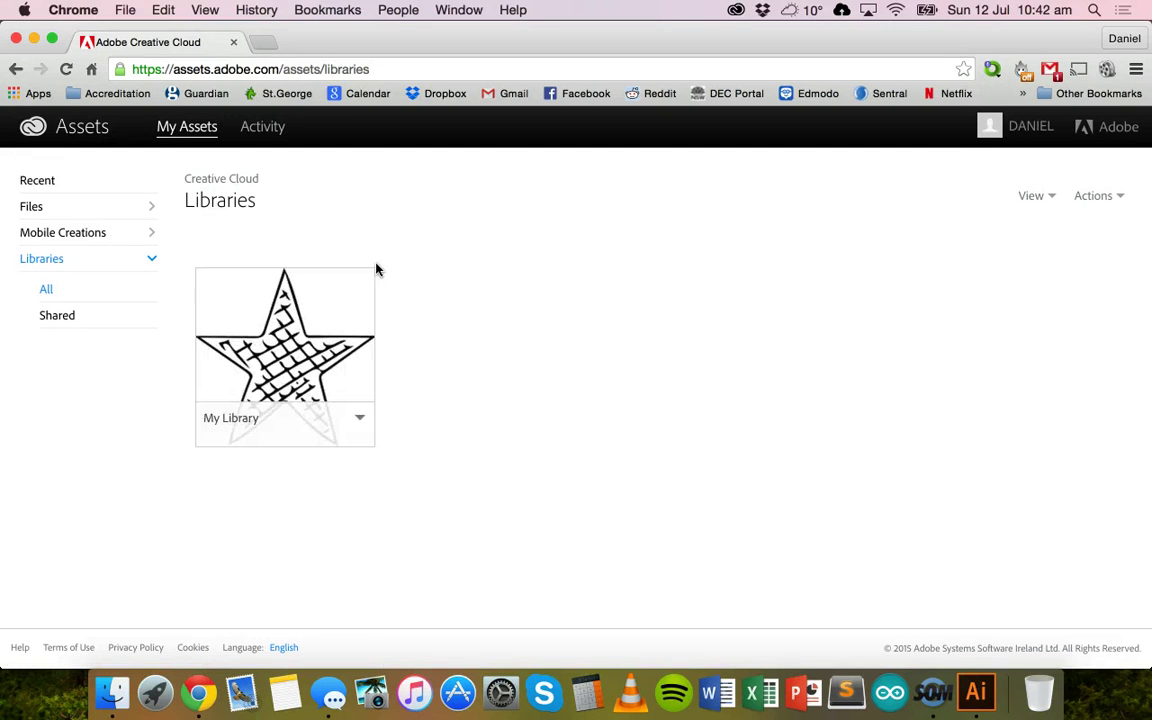
pyautogui.click(287, 357)
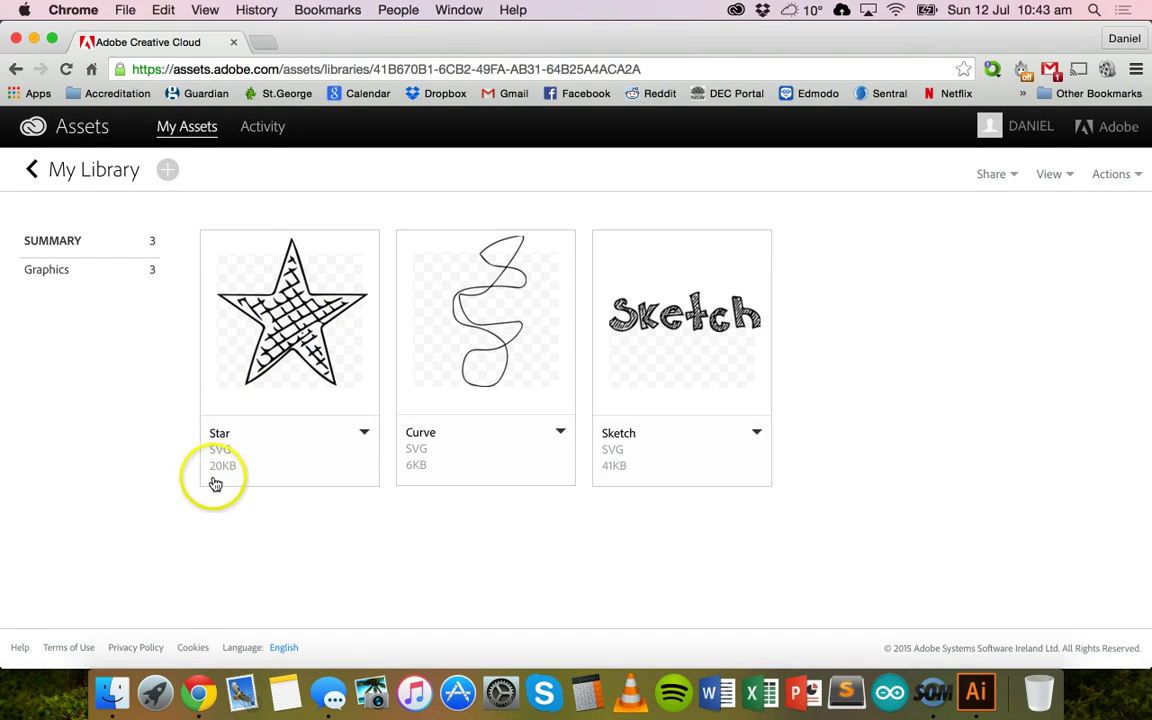
pyautogui.click(327, 313)
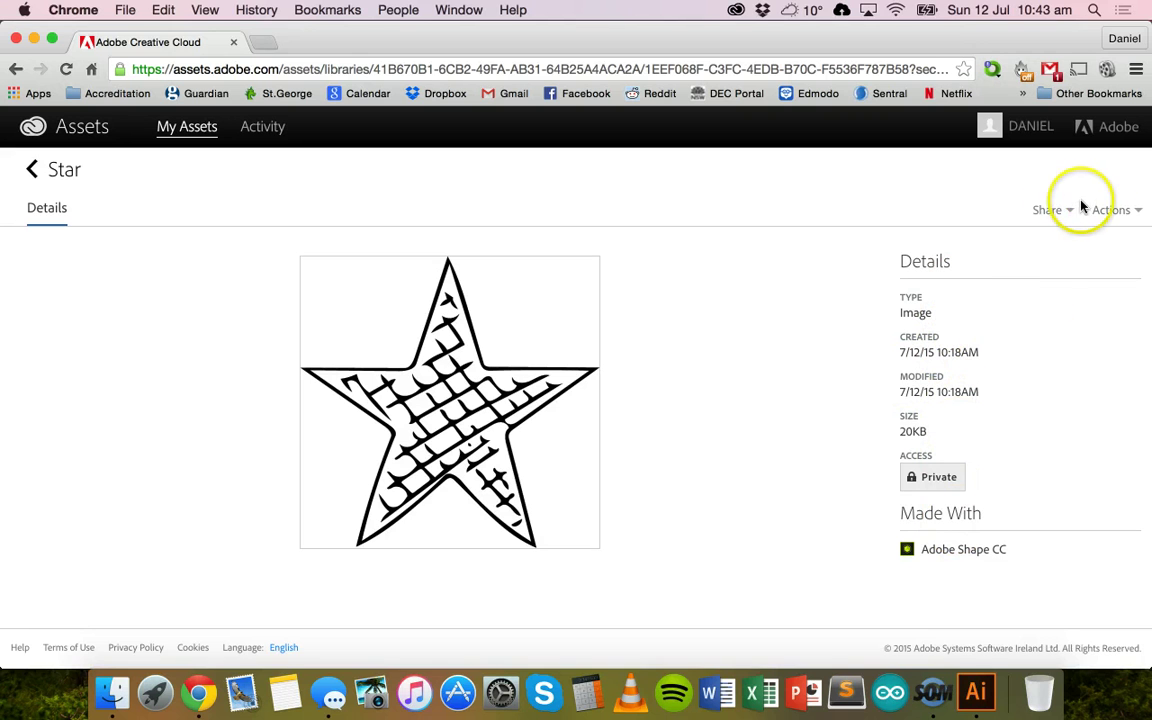
# Create a public link for sharing the Star graphic.
pyautogui.click(1111, 212)
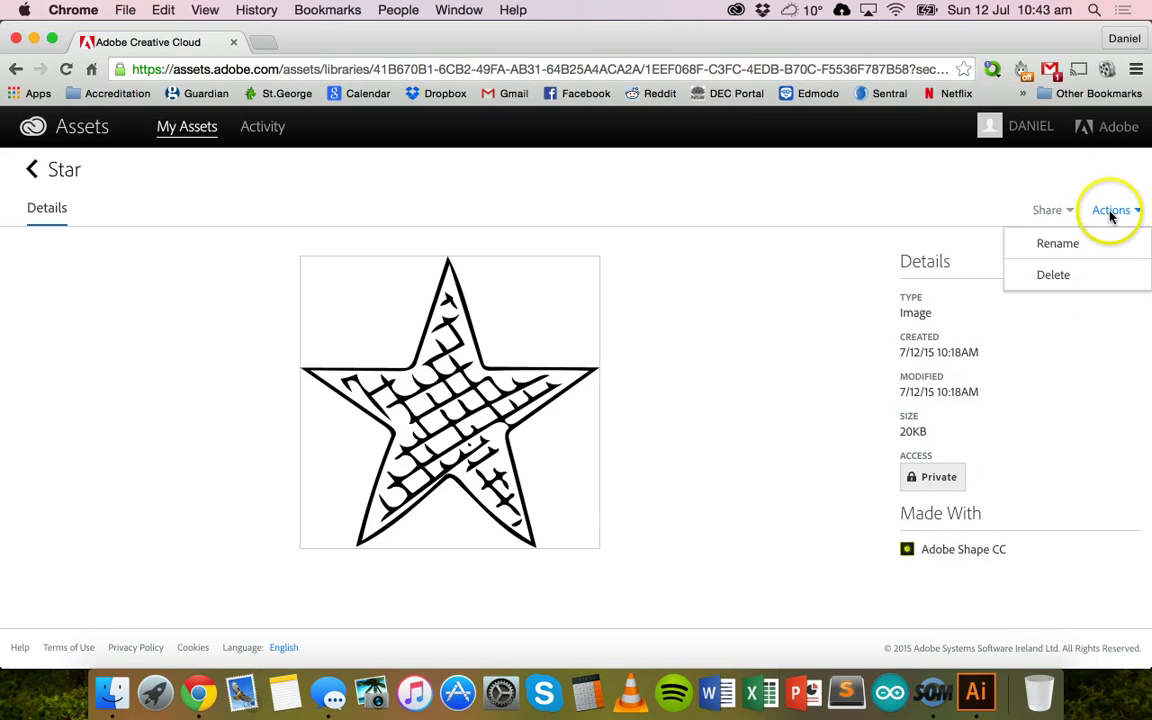
pyautogui.click(1050, 211)
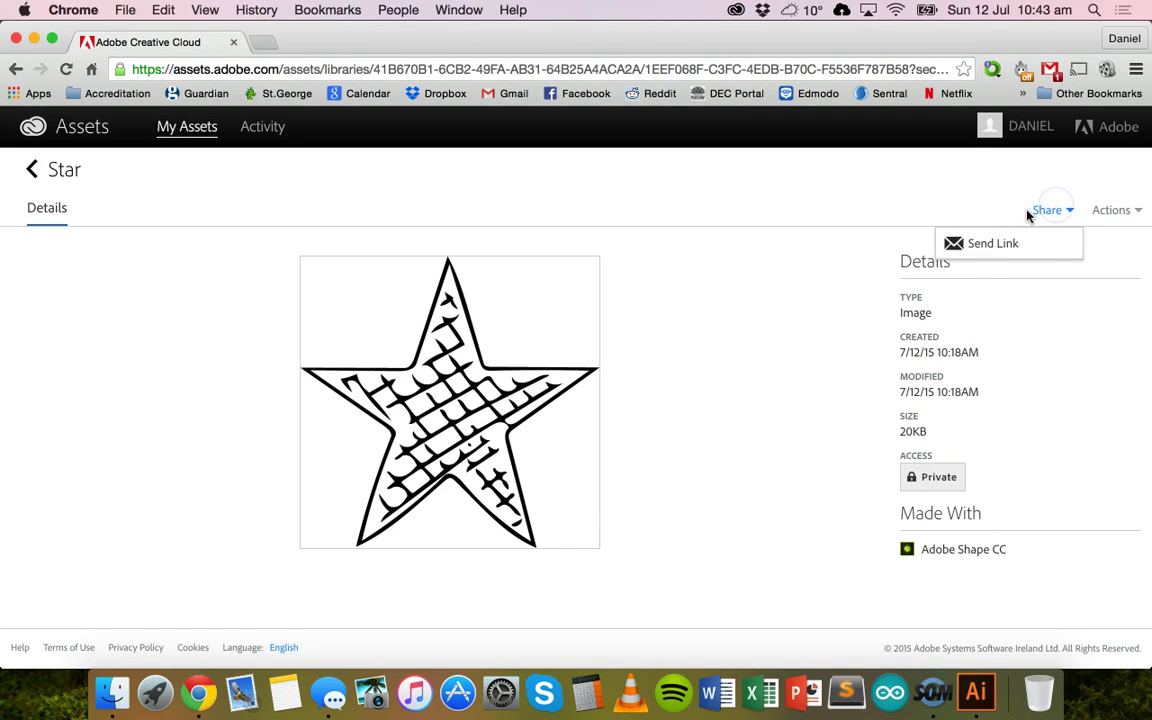
pyautogui.click(996, 250)
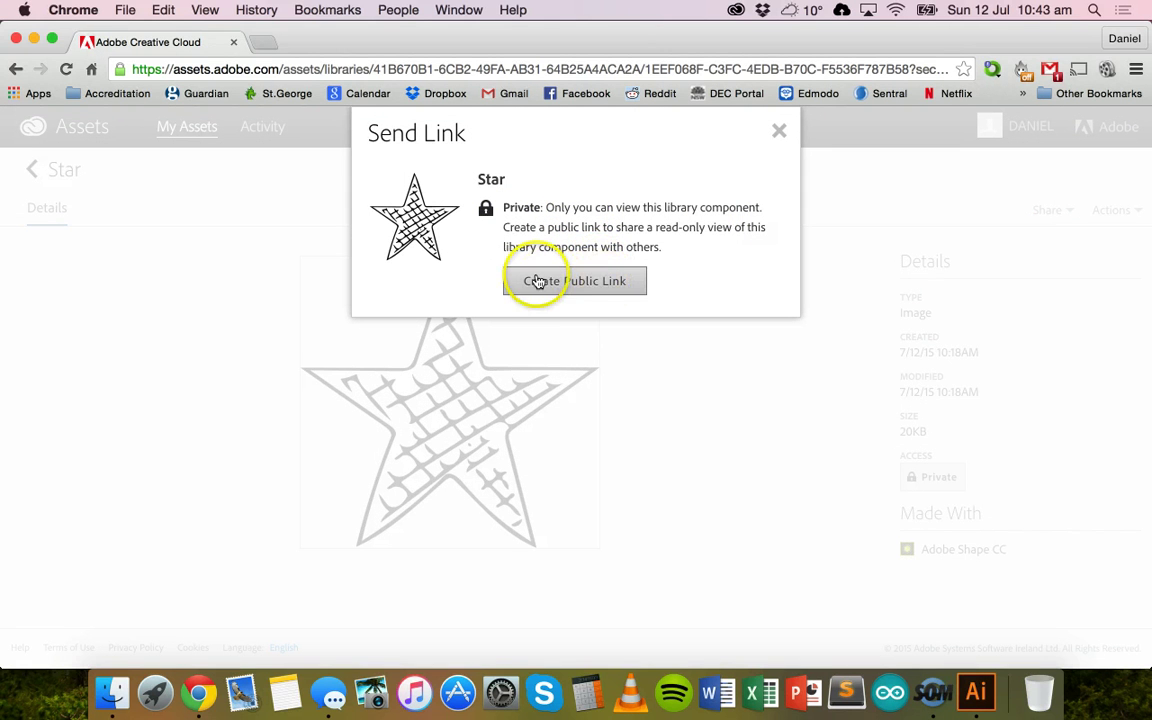
pyautogui.click(569, 287)
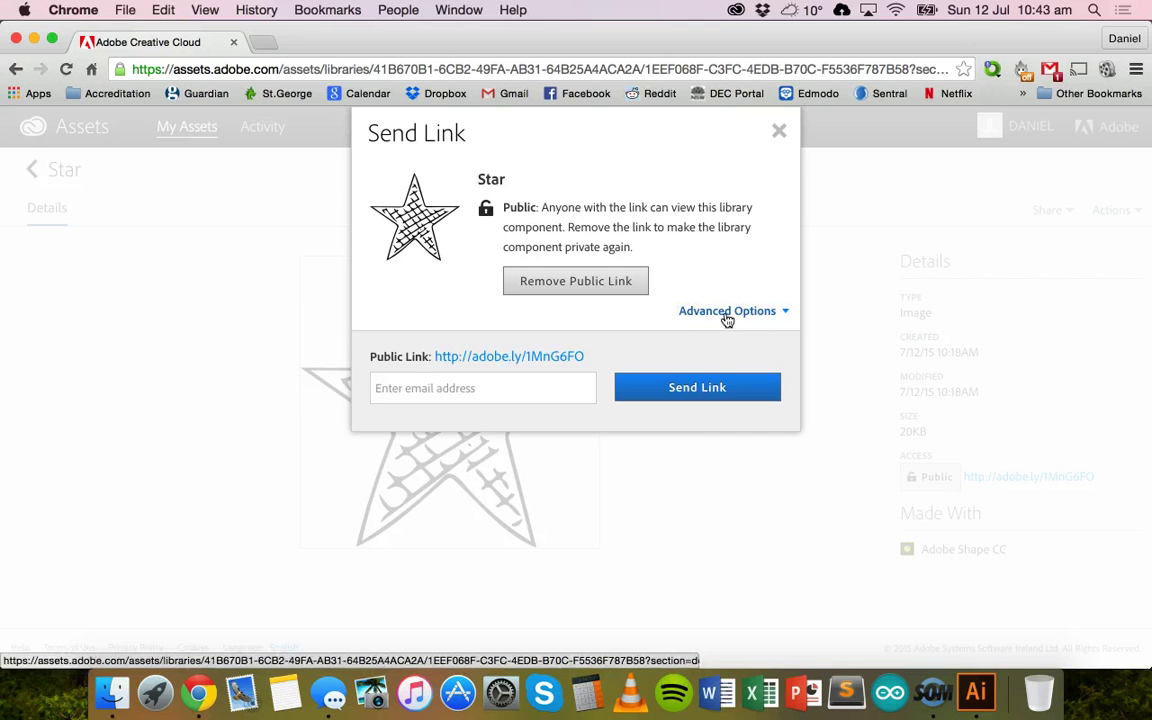
# Show the public link's advanced options and keep Allow Downloads enabled.
pyautogui.click(727, 316)
pyautogui.click(533, 327)
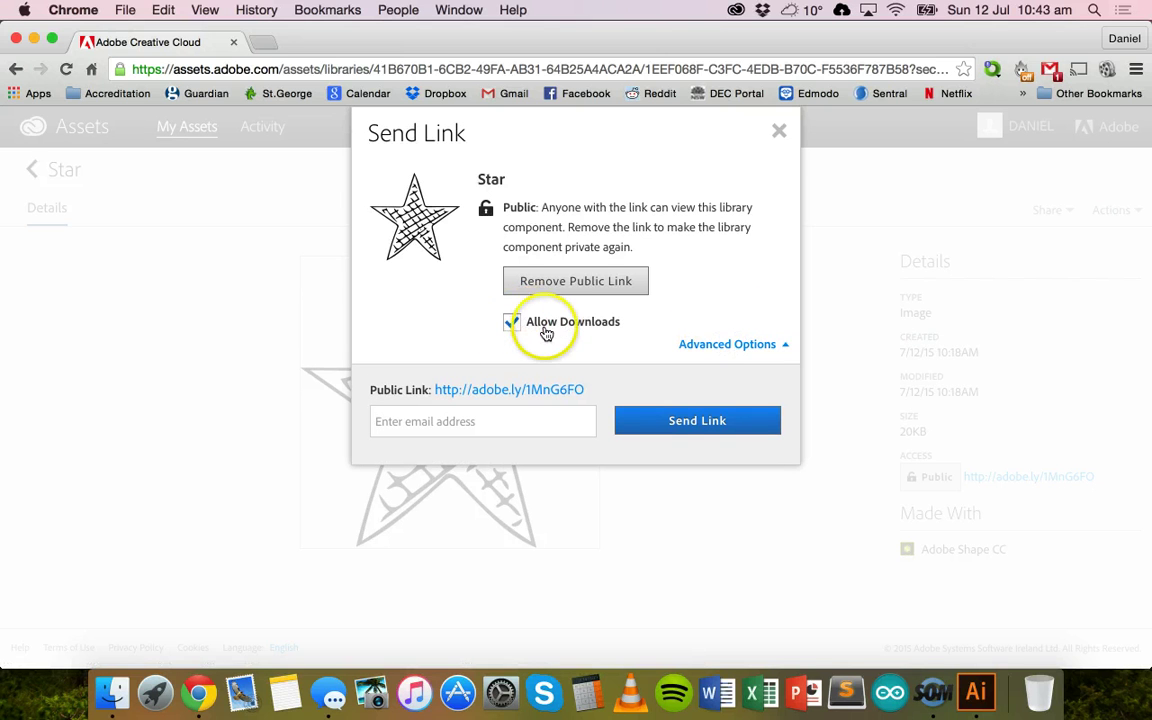
pyautogui.click(545, 329)
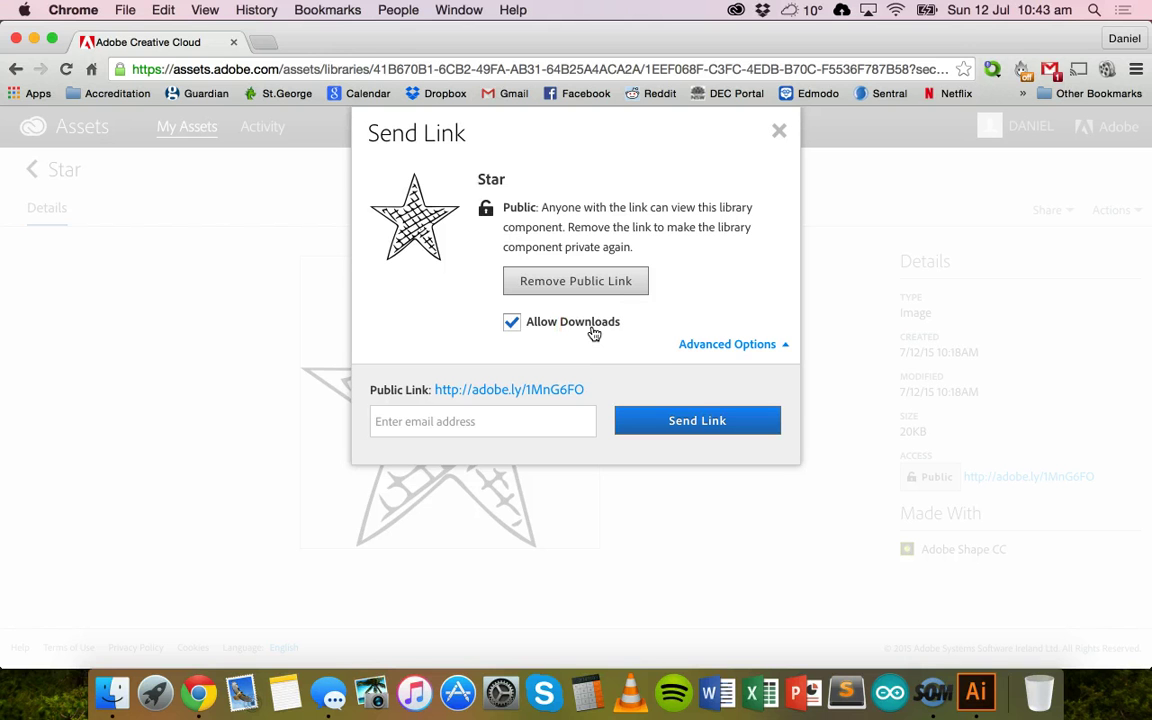
# Copy the Star graphic's public link address and close the Send Link dialog.
pyautogui.rightClick(533, 398)
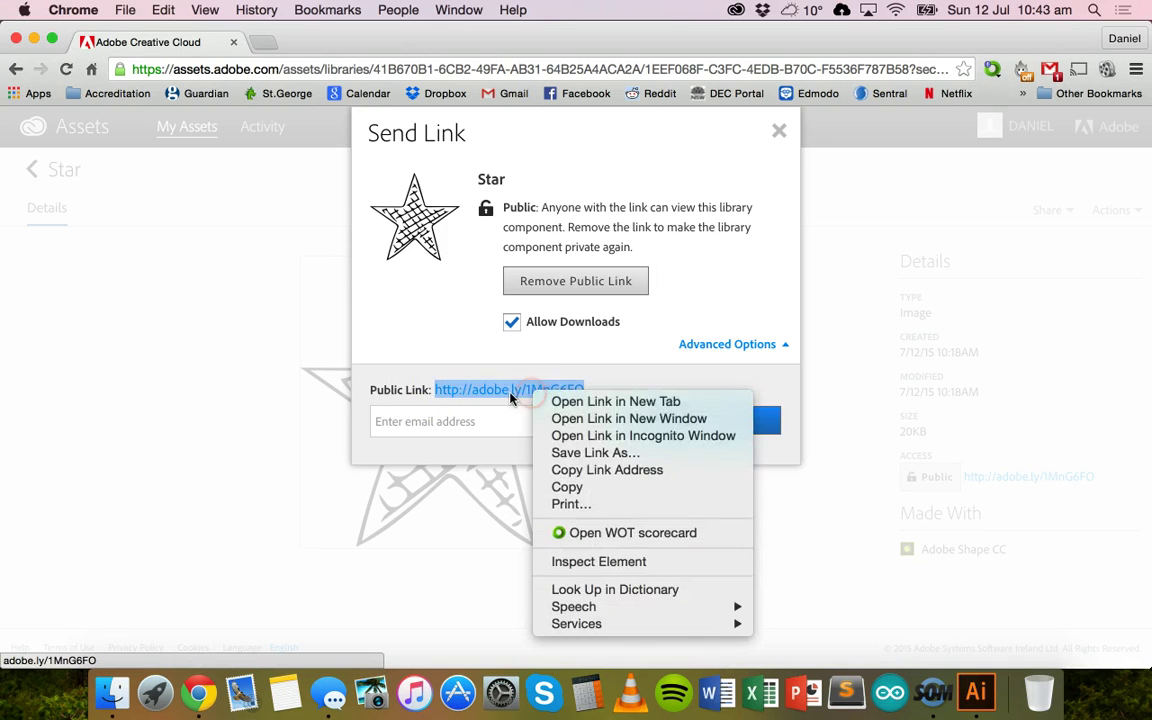
pyautogui.click(612, 470)
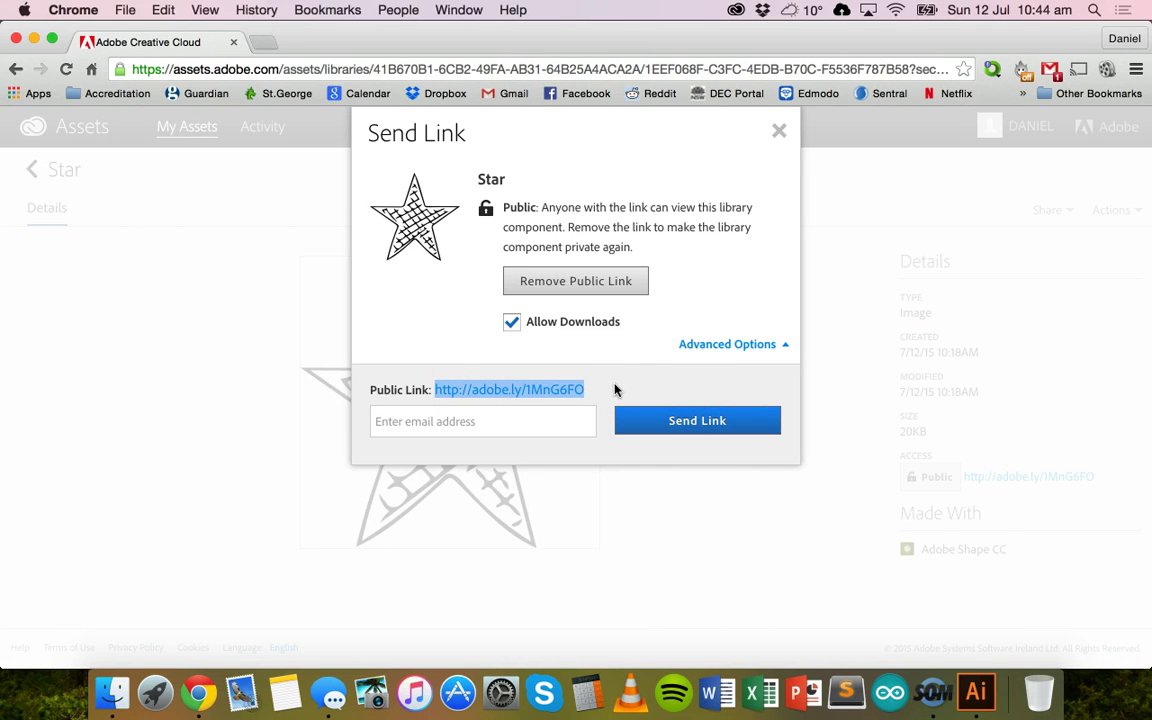
pyautogui.click(442, 422)
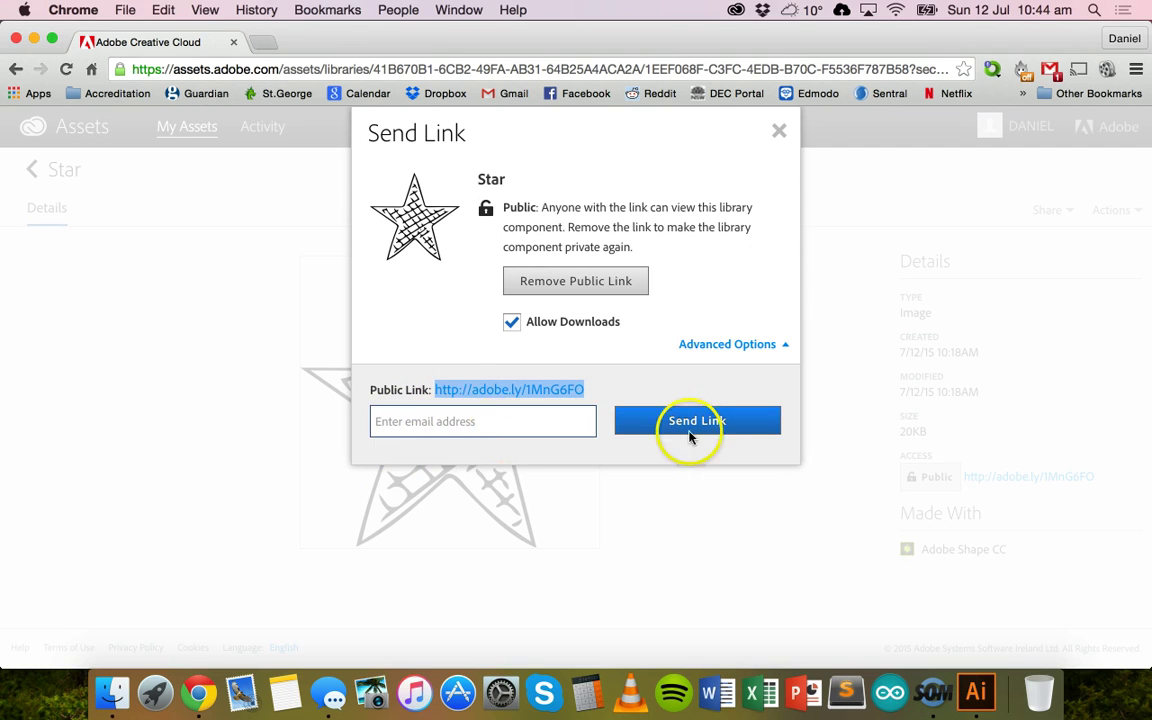
pyautogui.click(702, 306)
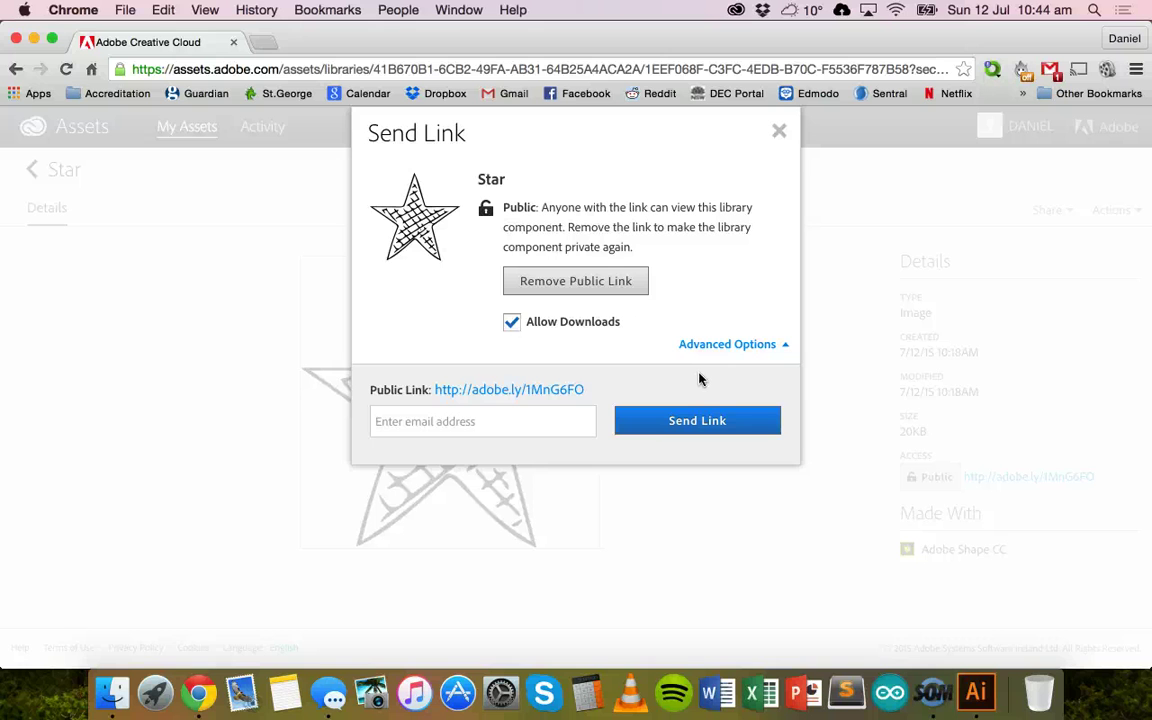
pyautogui.click(779, 131)
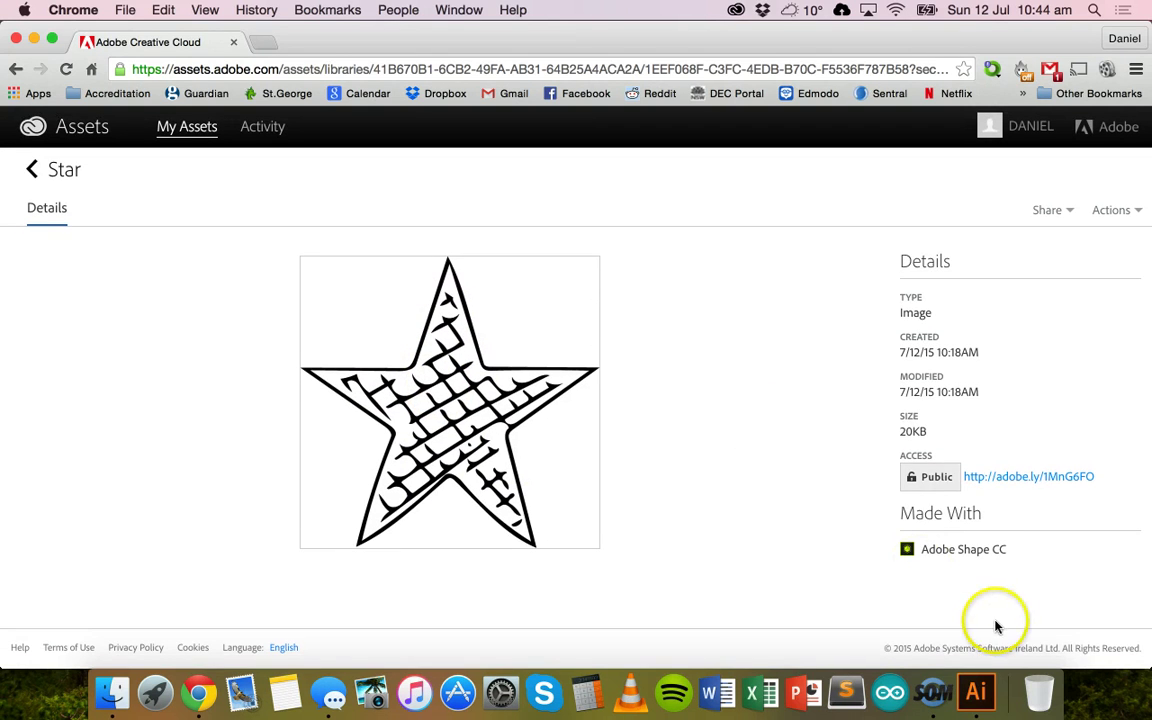
# Switch to Adobe Illustrator and create a new document with the Print profile at Letter size.
pyautogui.click(975, 690)
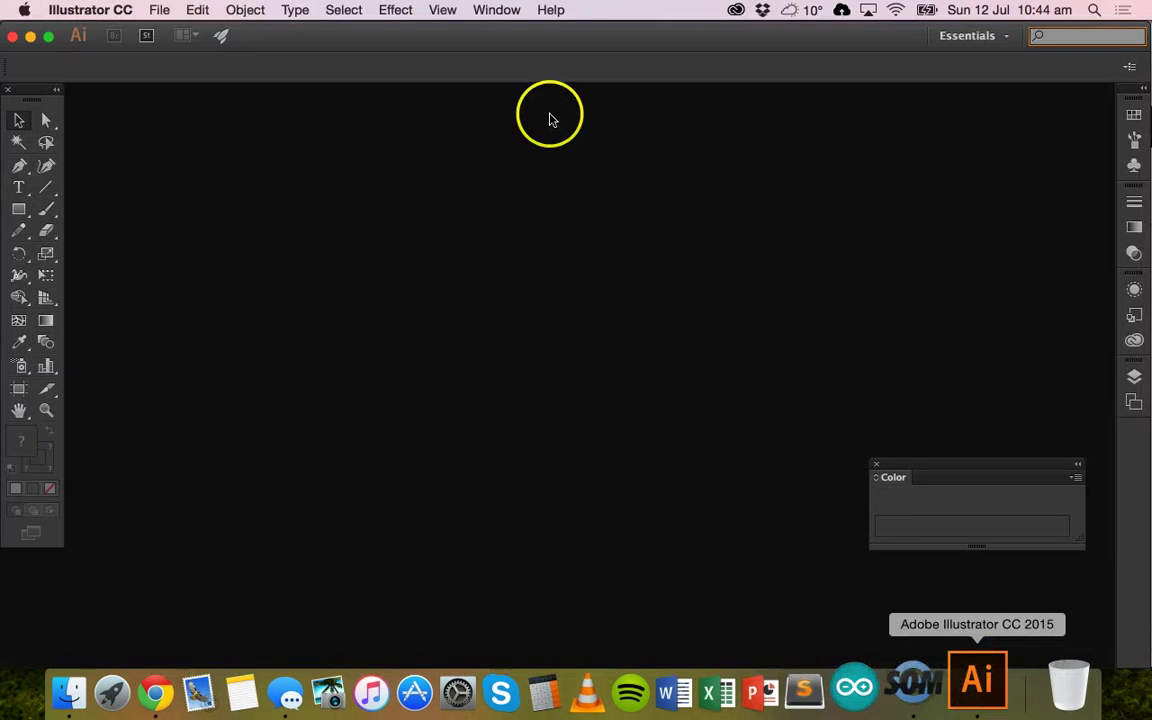
pyautogui.click(159, 10)
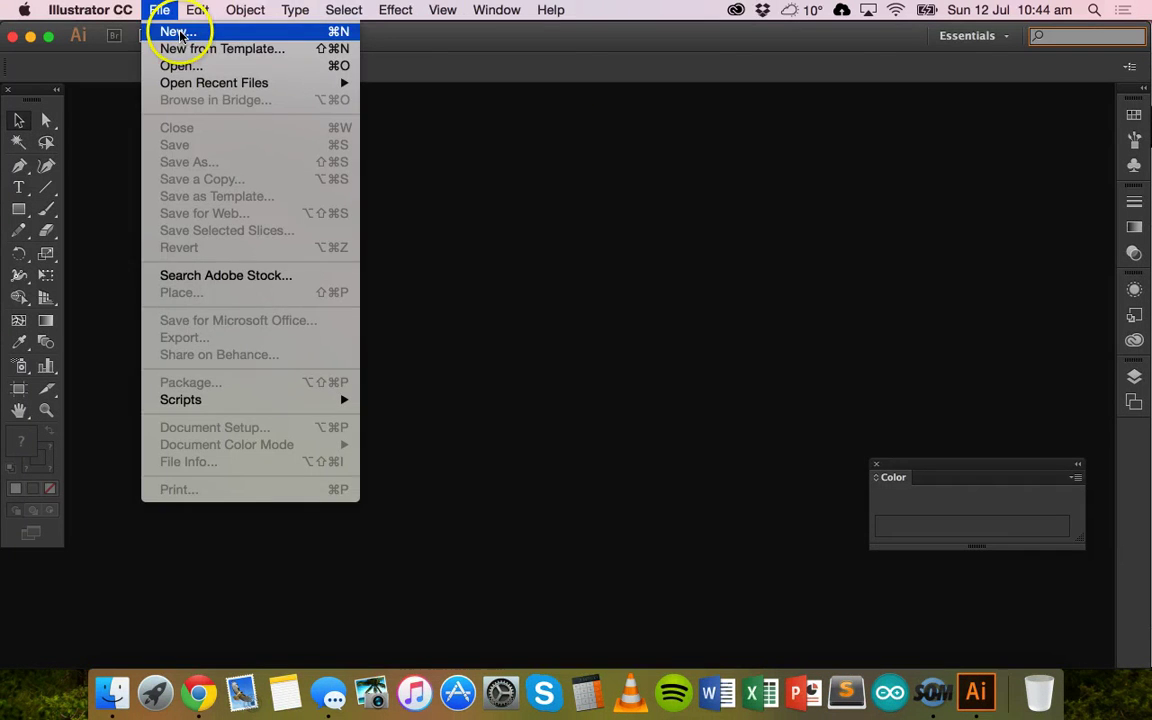
pyautogui.click(181, 34)
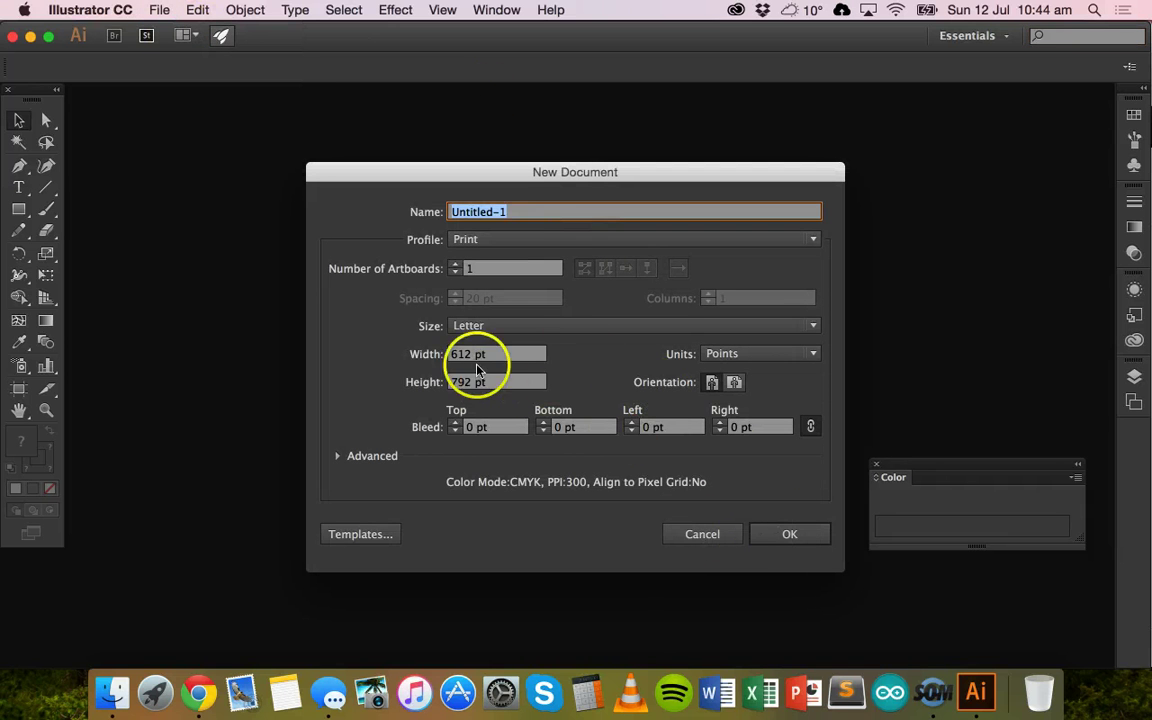
pyautogui.click(790, 535)
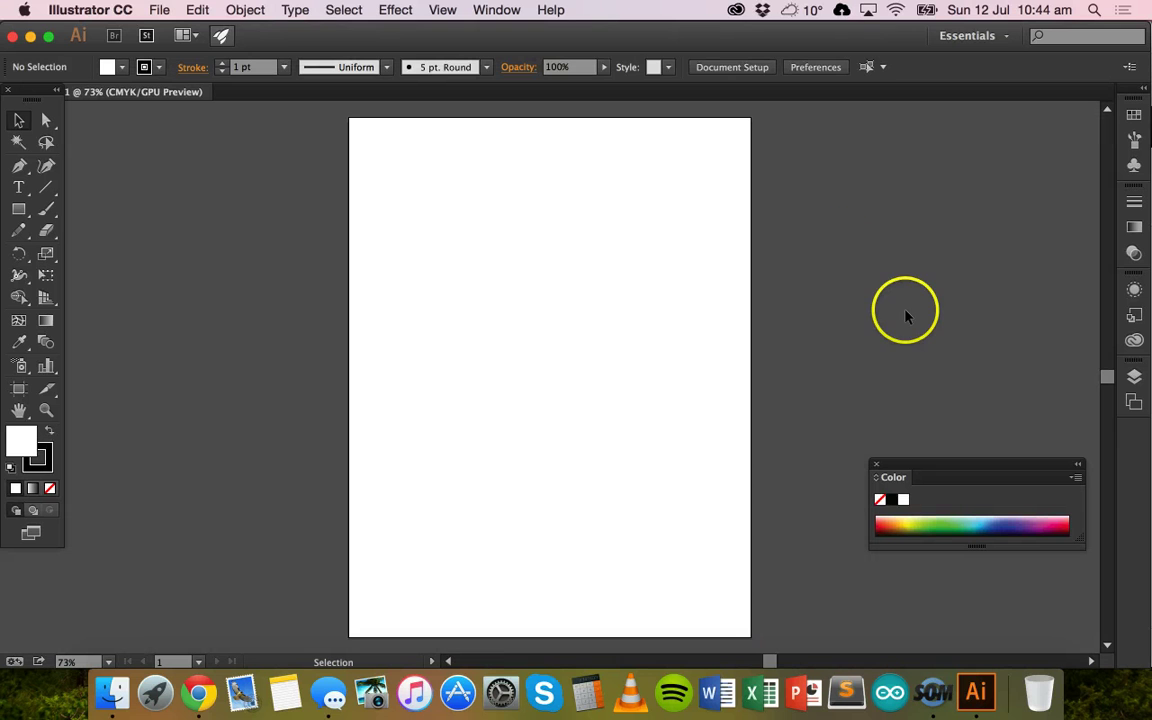
# Display the Creative Cloud Libraries and keep My Library as the active library.
pyautogui.click(497, 10)
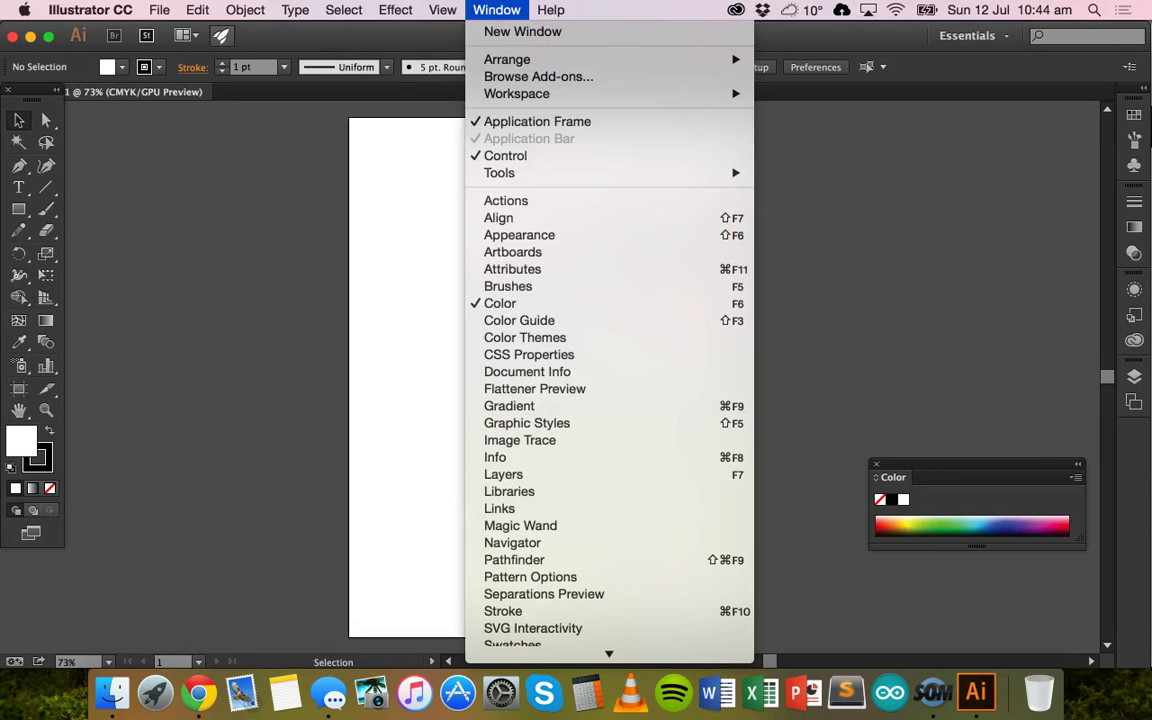
pyautogui.click(546, 492)
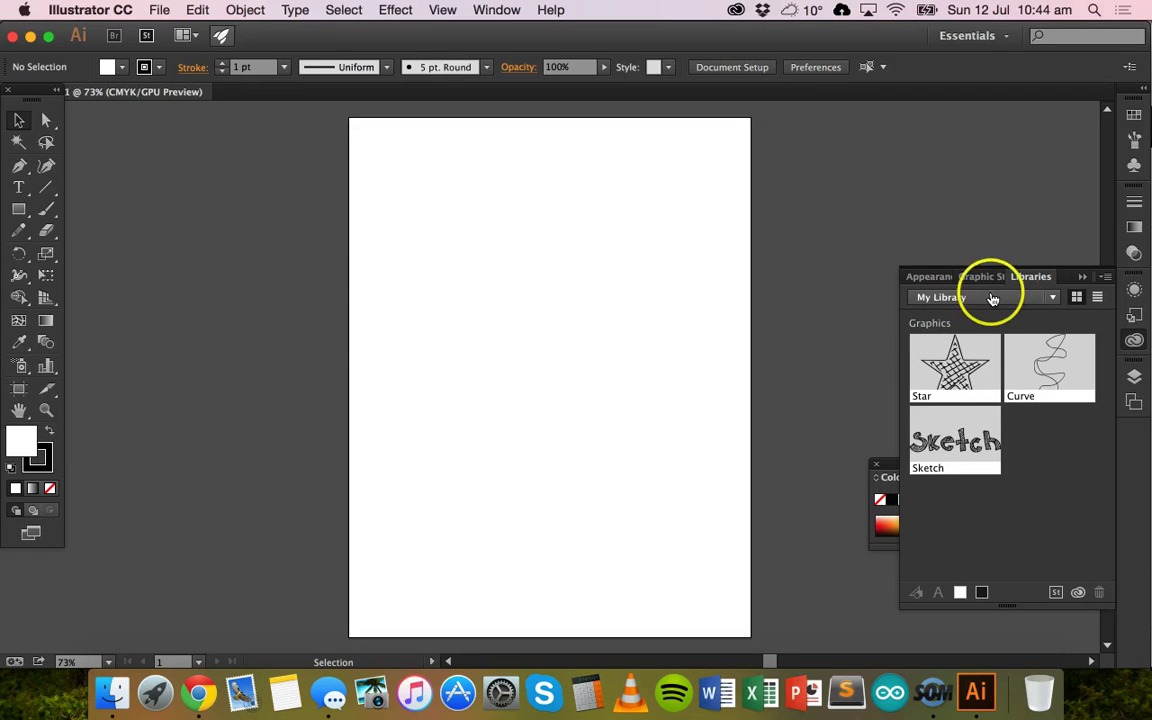
pyautogui.click(997, 299)
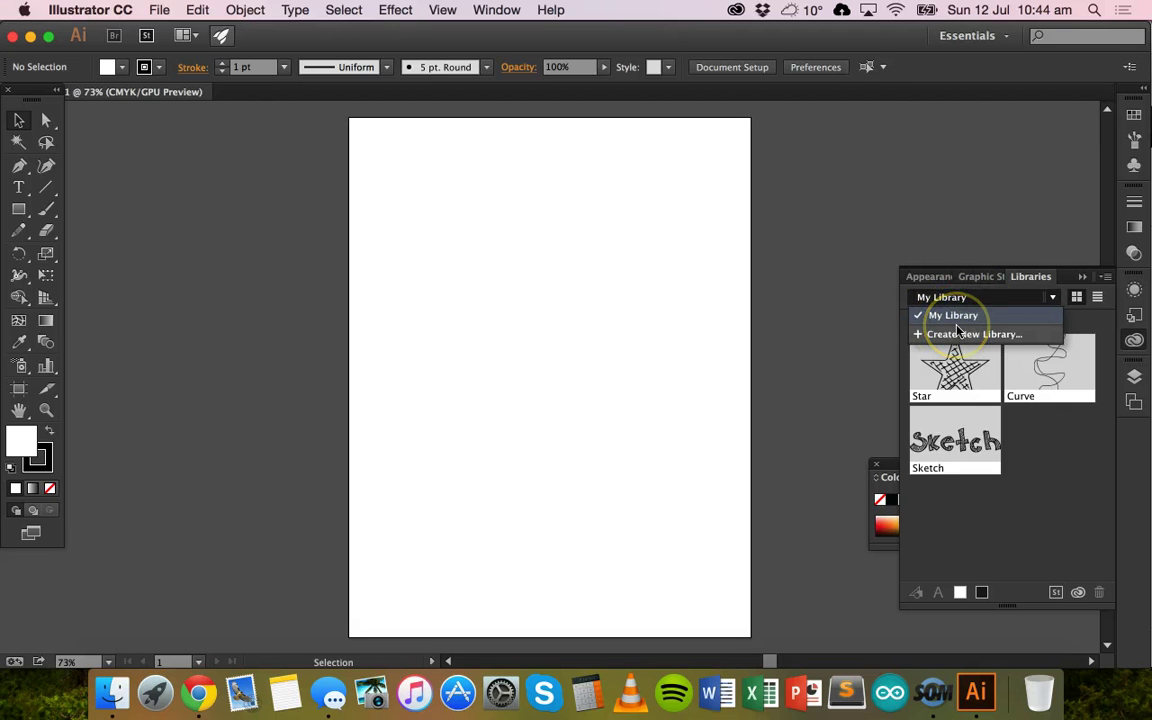
pyautogui.click(997, 300)
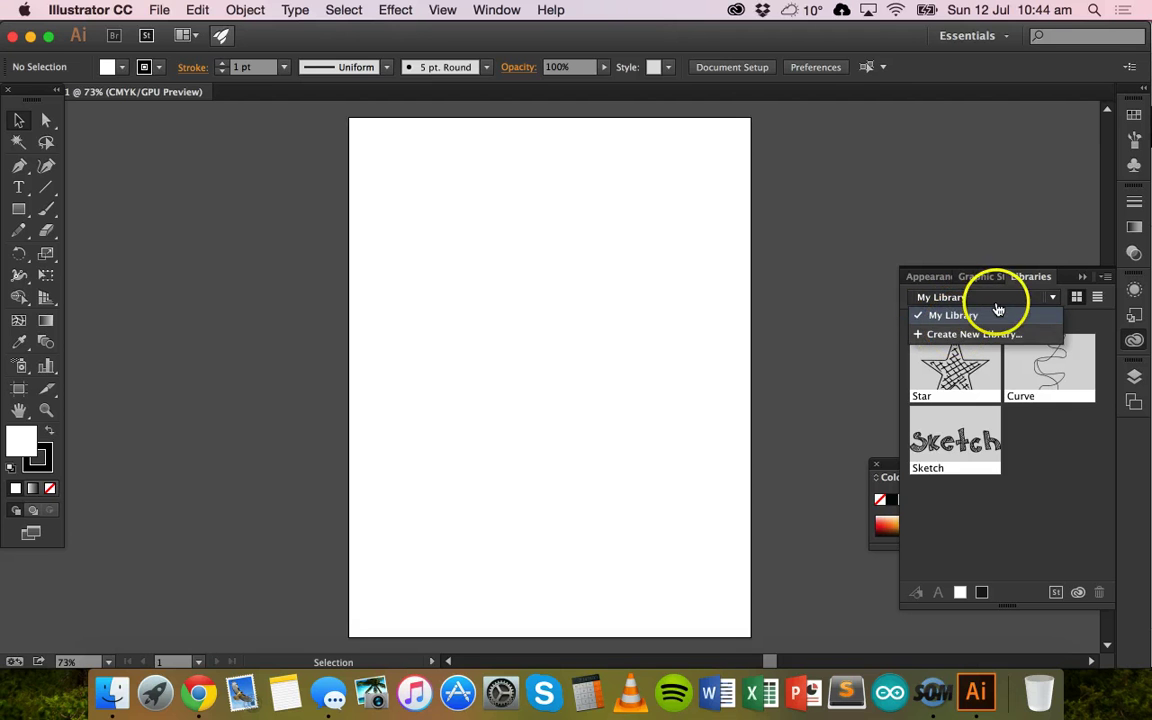
# Place the Star graphic from My Library on the upper half of the artboard.
pyautogui.moveTo(954, 360); pyautogui.dragTo(960, 400)
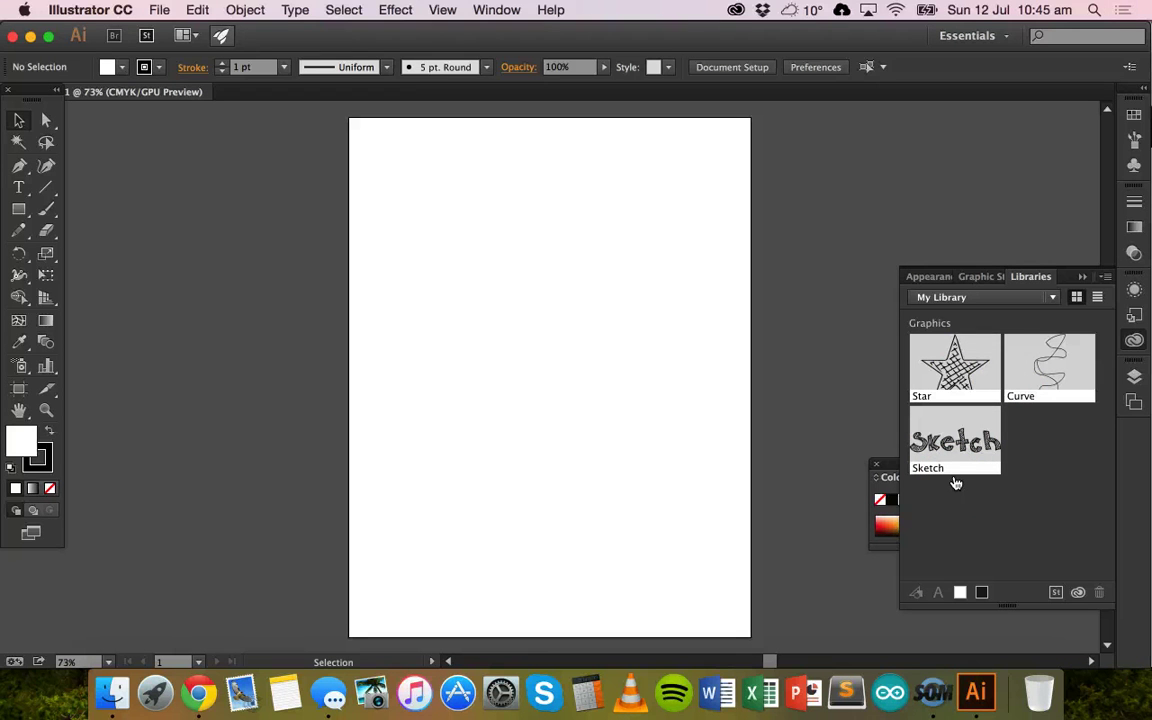
pyautogui.click(953, 368)
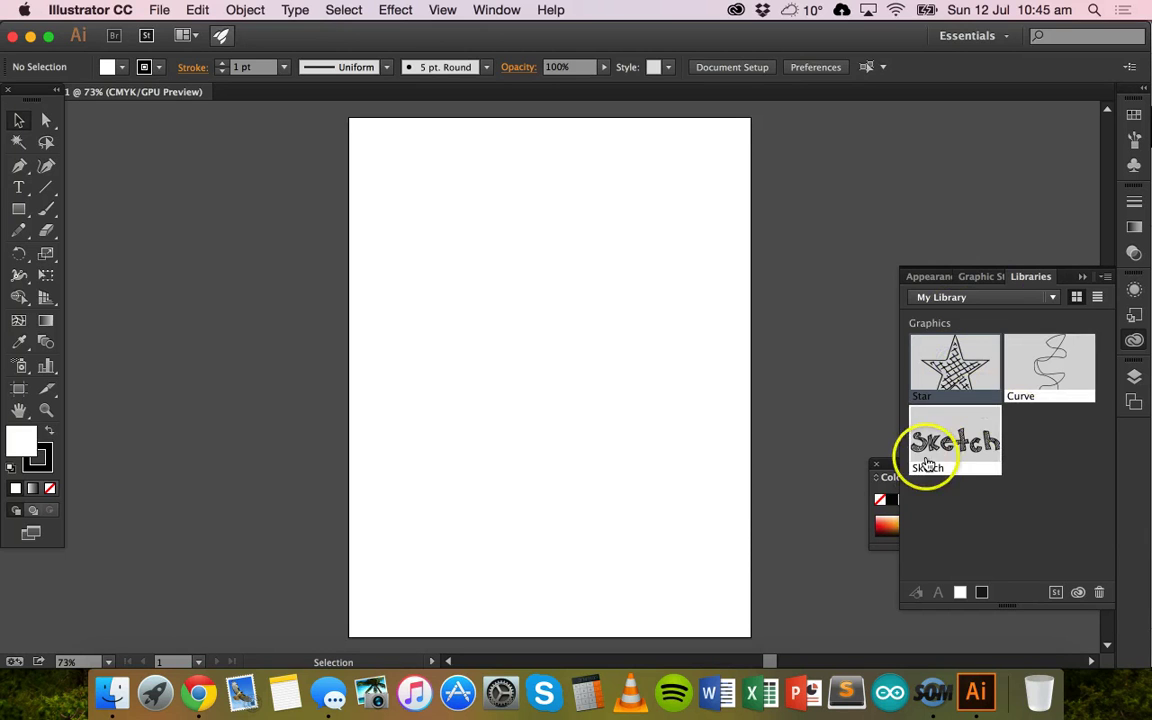
pyautogui.click(1046, 384)
pyautogui.click(947, 382)
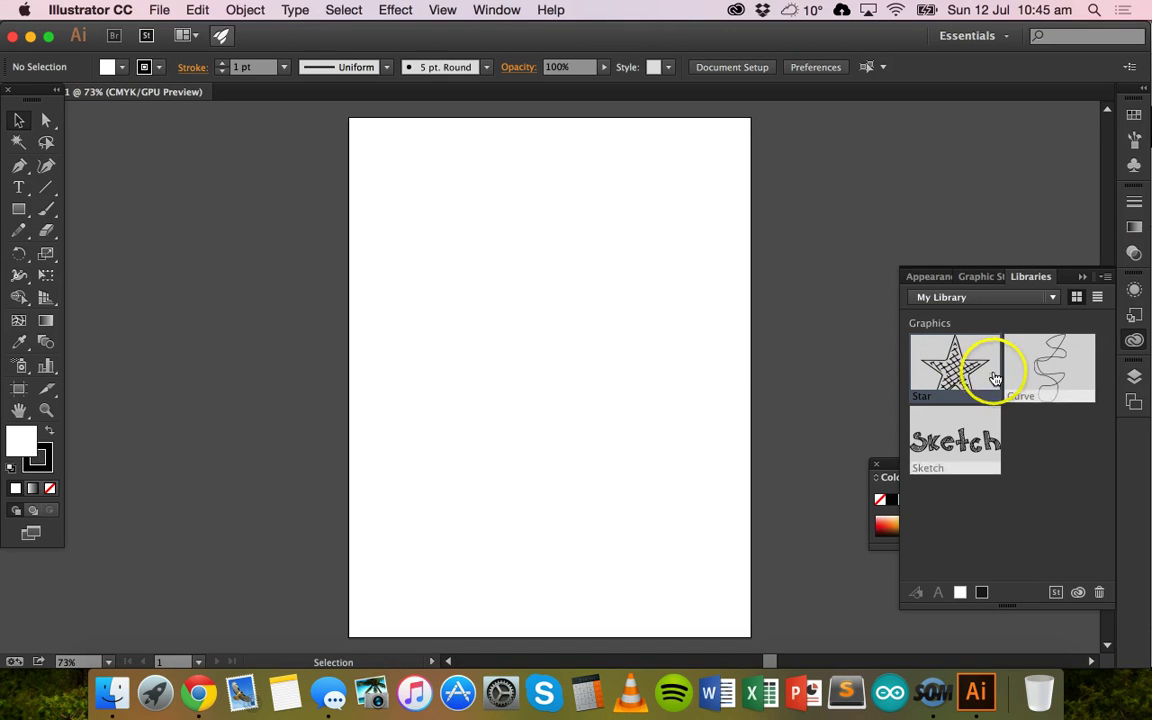
pyautogui.moveTo(777, 311); pyautogui.dragTo(508, 290)
pyautogui.click(592, 350)
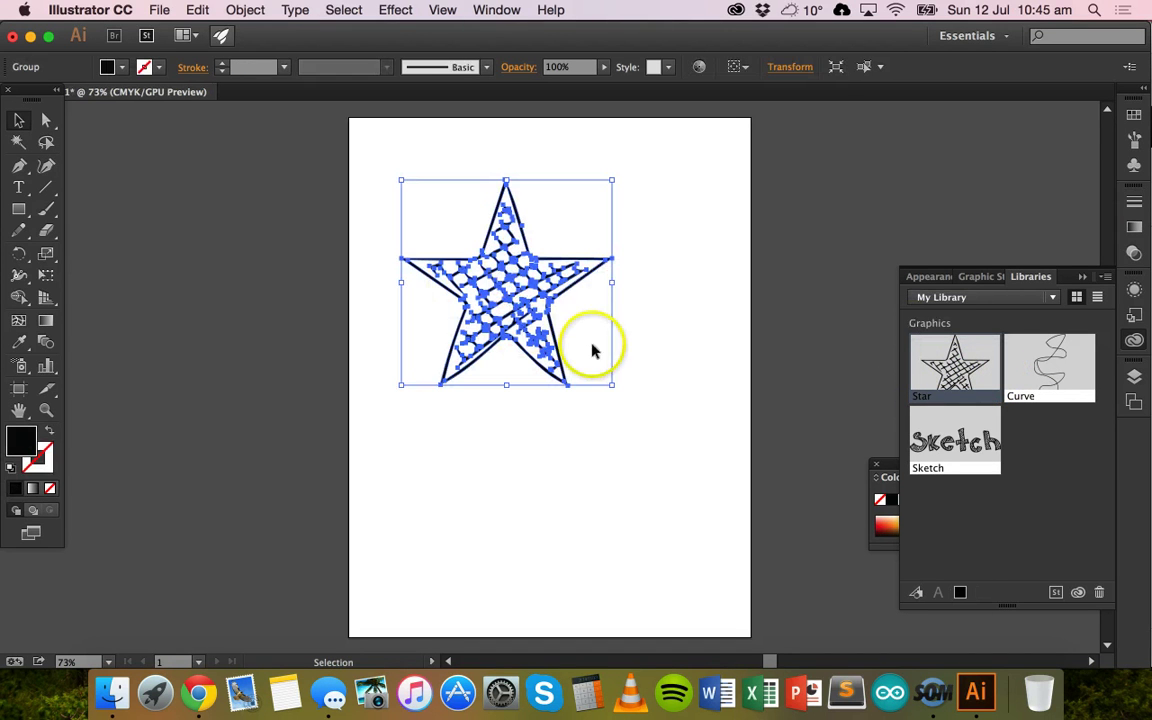
# Enlarge the placed star proportionally to span most of the artboard's width, shift it slightly down and left, and deselect it.
pyautogui.moveTo(612, 386); pyautogui.dragTo(726, 550)
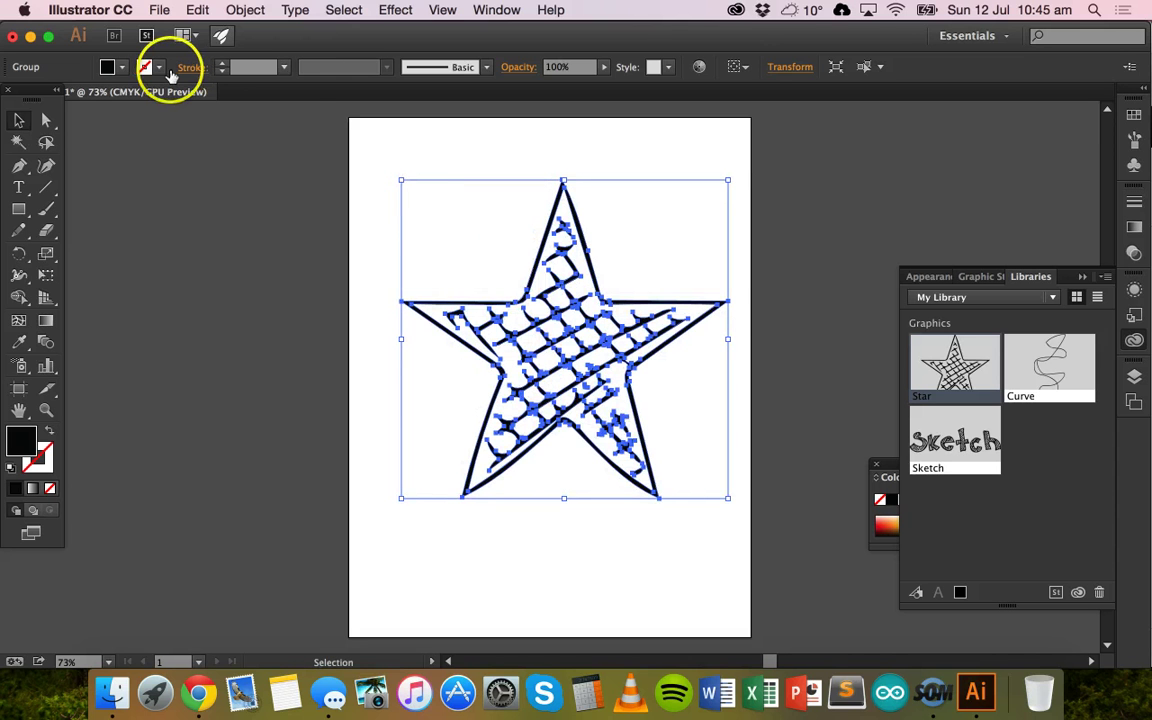
pyautogui.moveTo(498, 266); pyautogui.dragTo(443, 224)
pyautogui.click(265, 207)
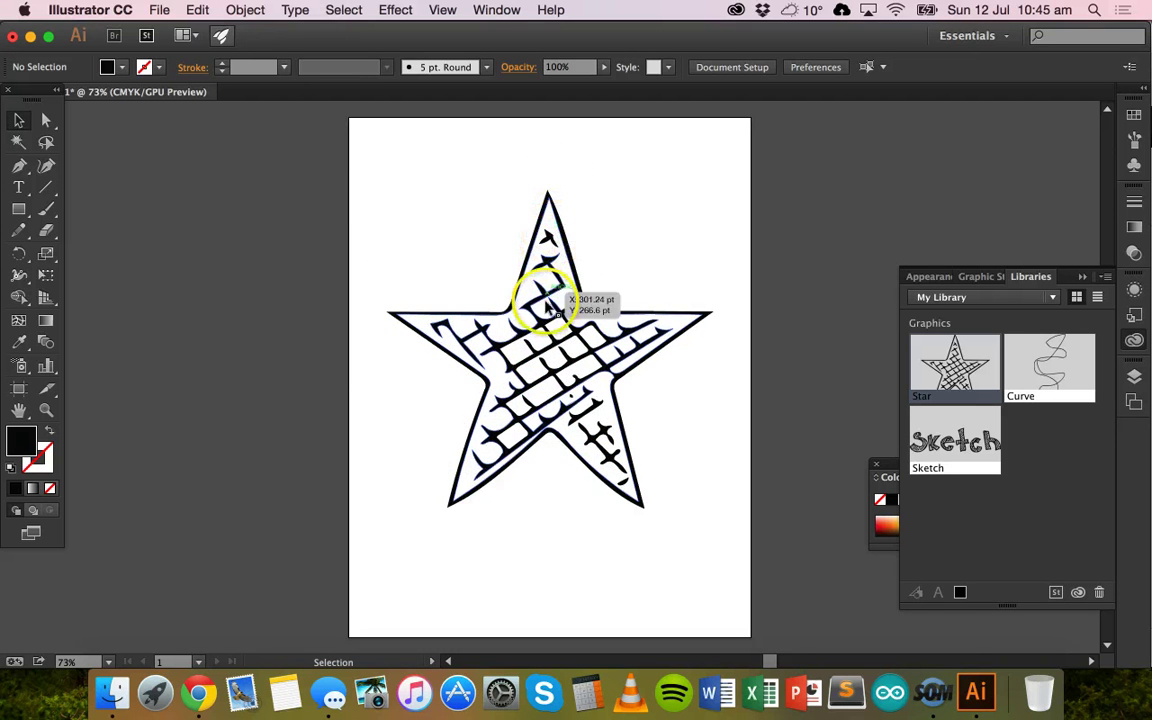
# Examine the edges of the star's outline and hatching at high magnification to judge the vector quality.
pyautogui.scroll(5, 545, 310)
pyautogui.scroll(1, 545, 310)
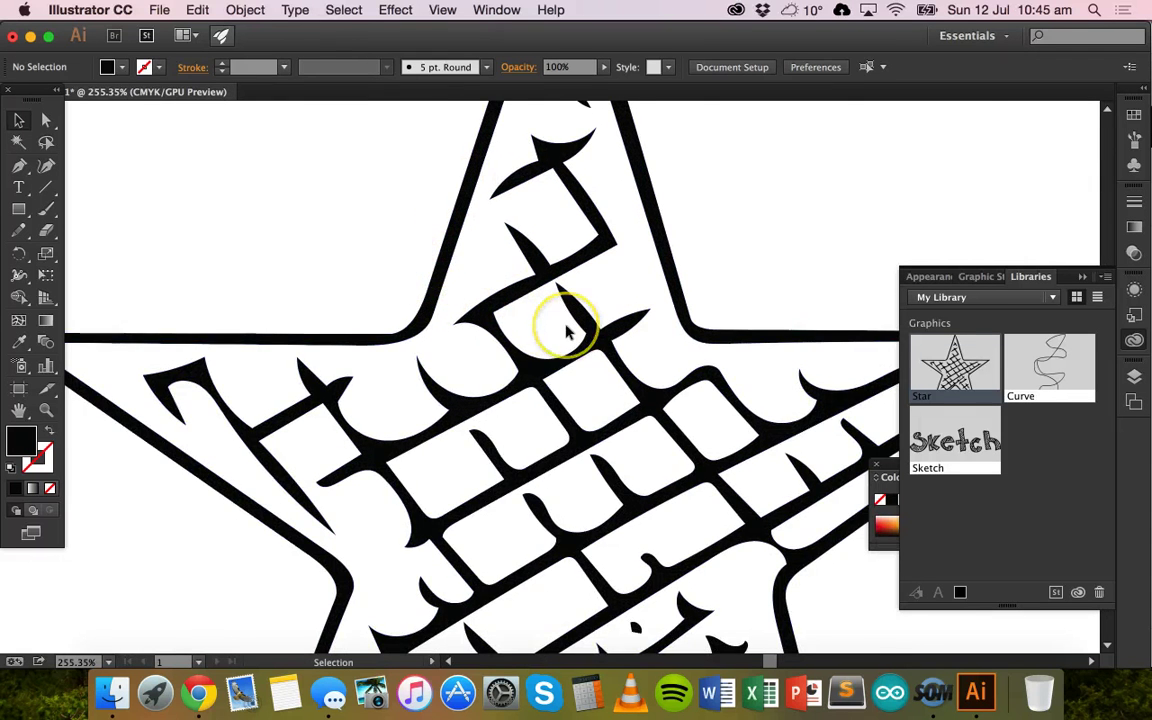
pyautogui.scroll(3, 566, 328)
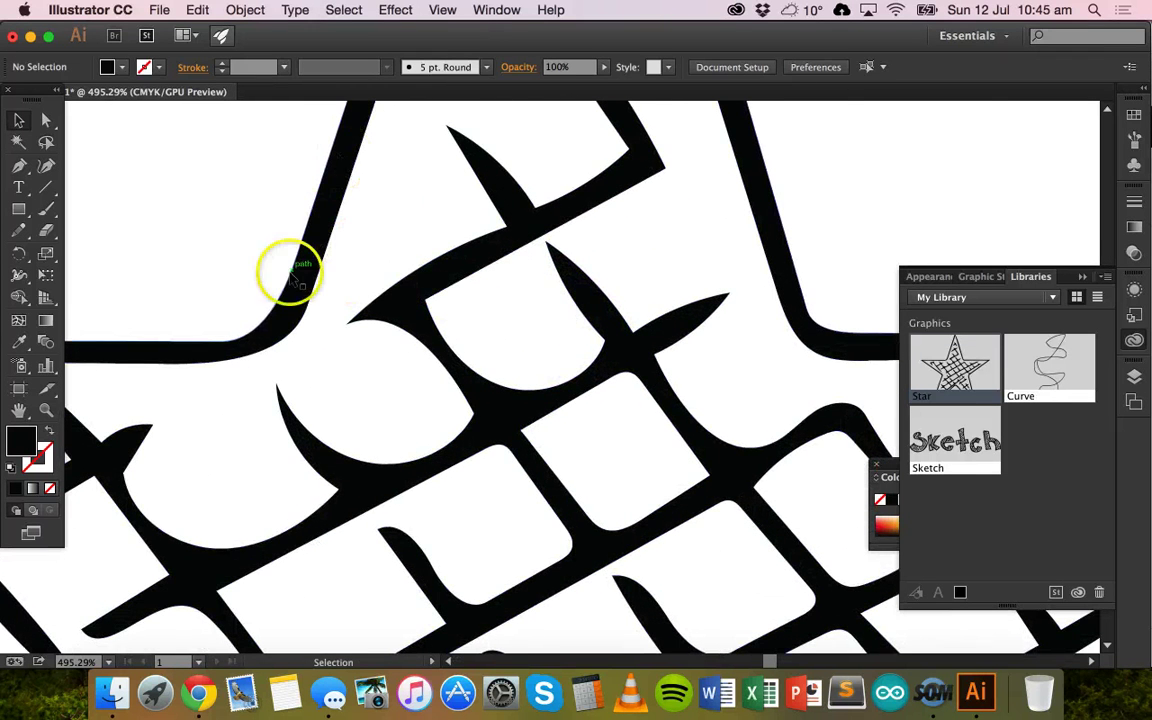
pyautogui.moveTo(258, 330)
pyautogui.mouseDown()
pyautogui.moveTo(206, 360)
pyautogui.moveTo(309, 206)
pyautogui.moveTo(347, 175)
pyautogui.moveTo(335, 212)
pyautogui.moveTo(285, 278)
pyautogui.moveTo(329, 149)
pyautogui.moveTo(278, 298)
pyautogui.moveTo(240, 345)
pyautogui.moveTo(345, 134)
pyautogui.moveTo(303, 309)
pyautogui.moveTo(275, 334)
pyautogui.moveTo(306, 252)
pyautogui.moveTo(205, 370)
pyautogui.moveTo(334, 208)
pyautogui.moveTo(316, 240)
pyautogui.moveTo(437, 314)
pyautogui.mouseUp()
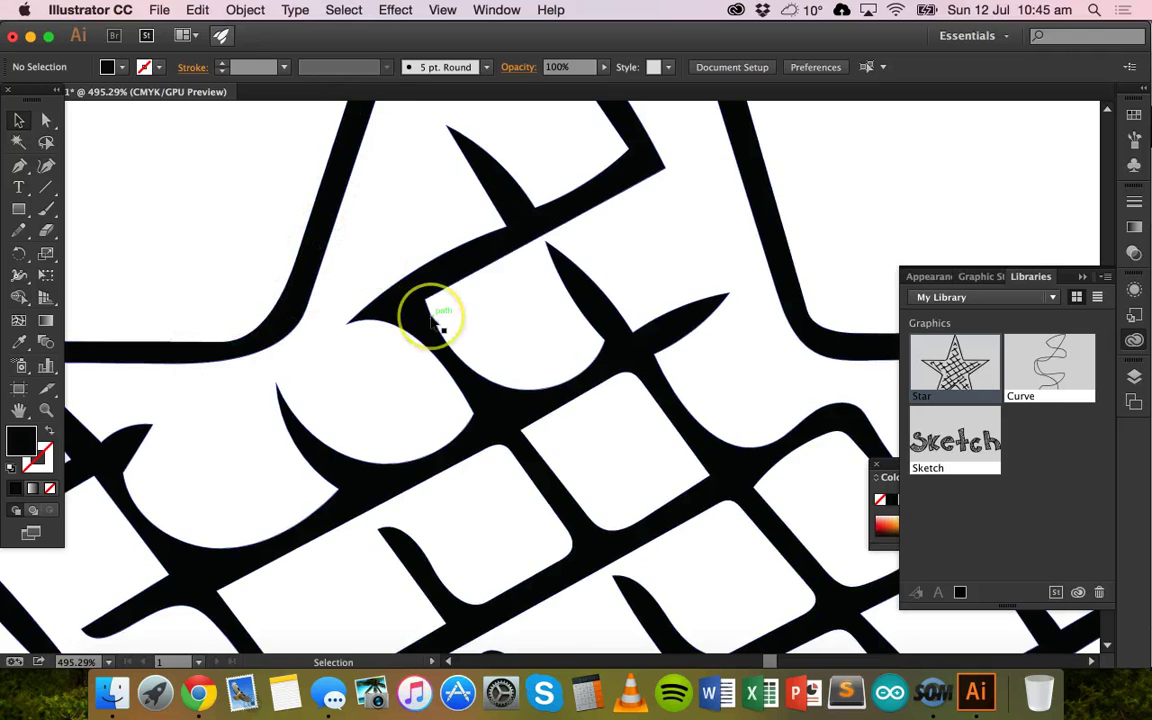
pyautogui.scroll(-8, 437, 314)
pyautogui.scroll(-2, 437, 314)
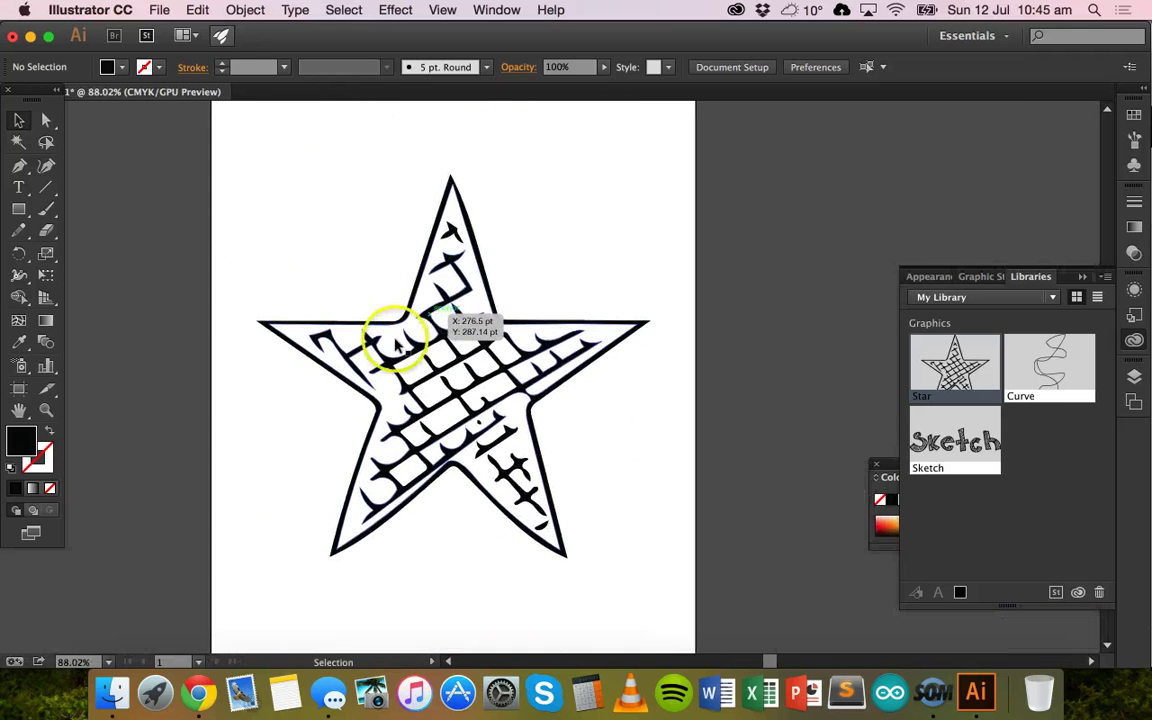
# Give the whole star a red fill and a green stroke, and deselect it.
pyautogui.moveTo(146, 116); pyautogui.dragTo(655, 550)
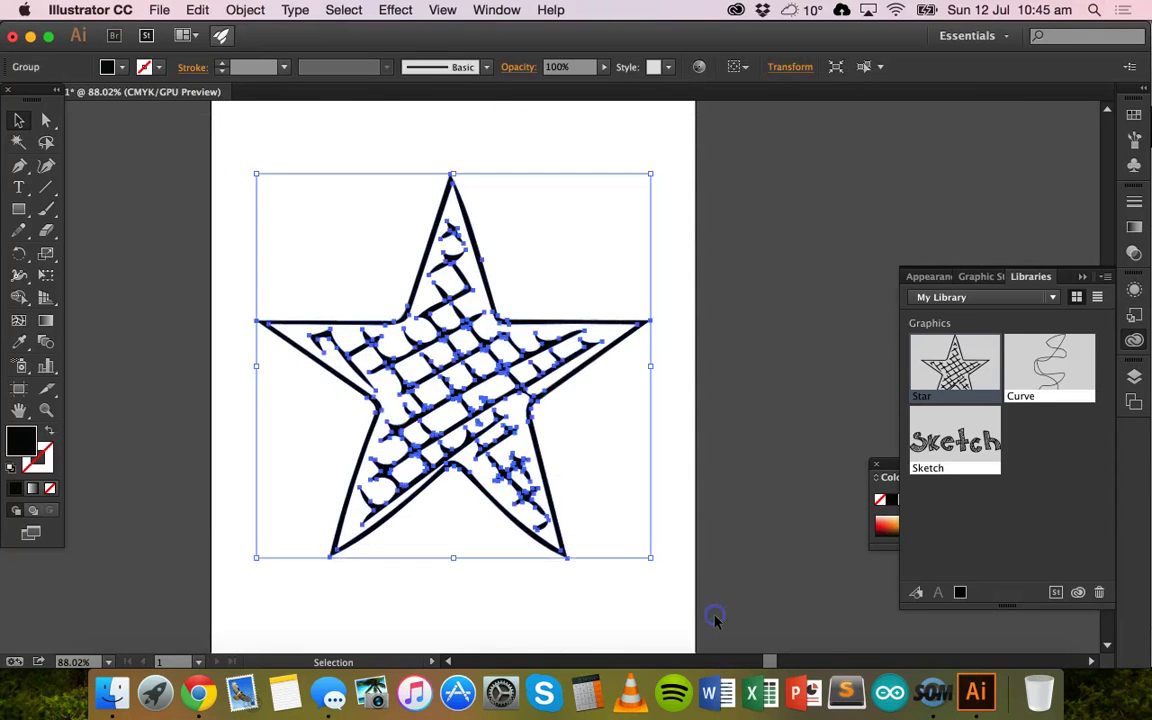
pyautogui.click(124, 67)
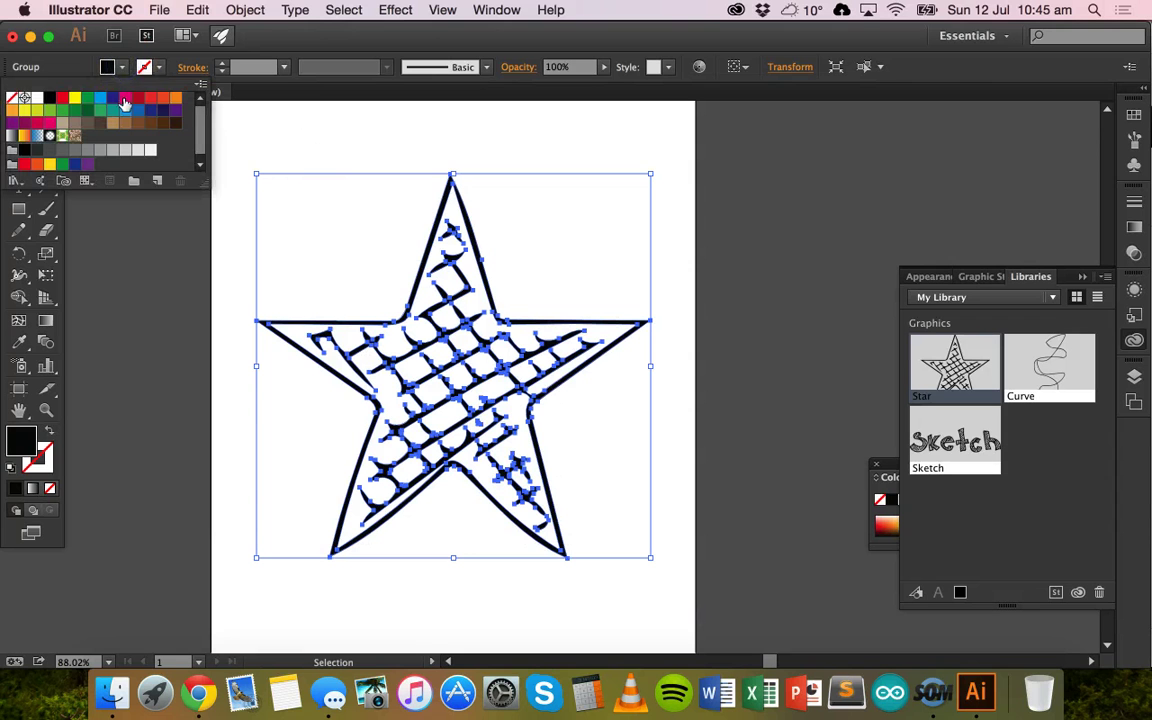
pyautogui.click(60, 97)
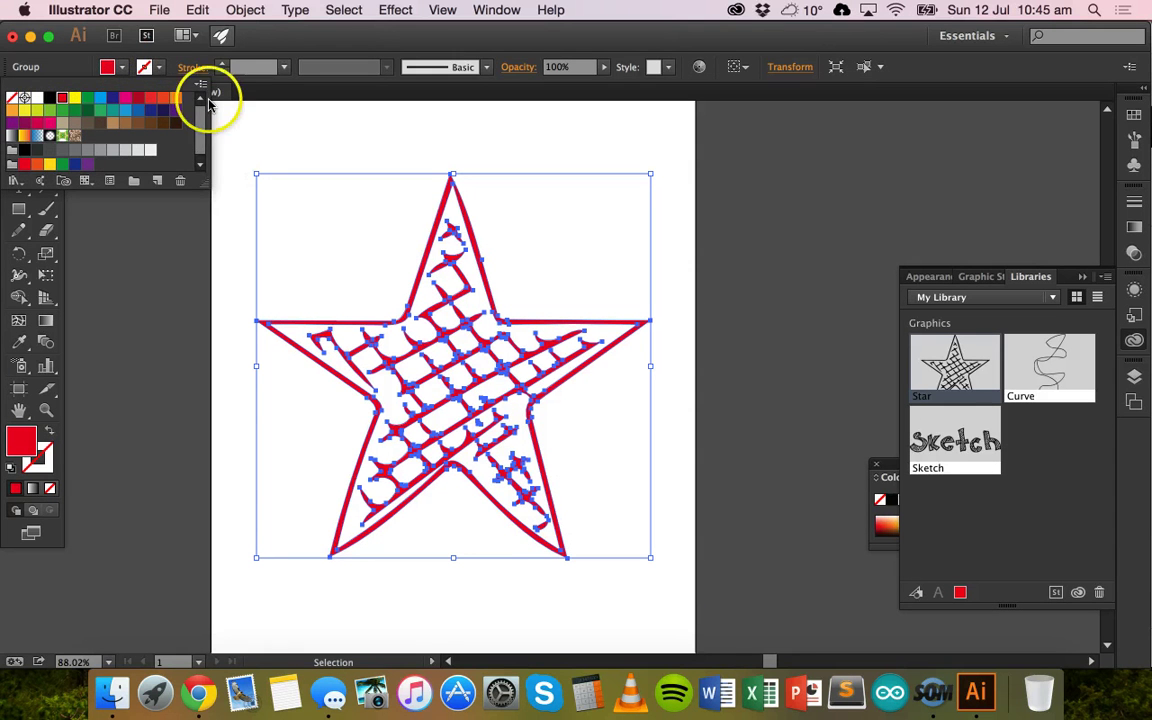
pyautogui.click(160, 68)
pyautogui.click(160, 68)
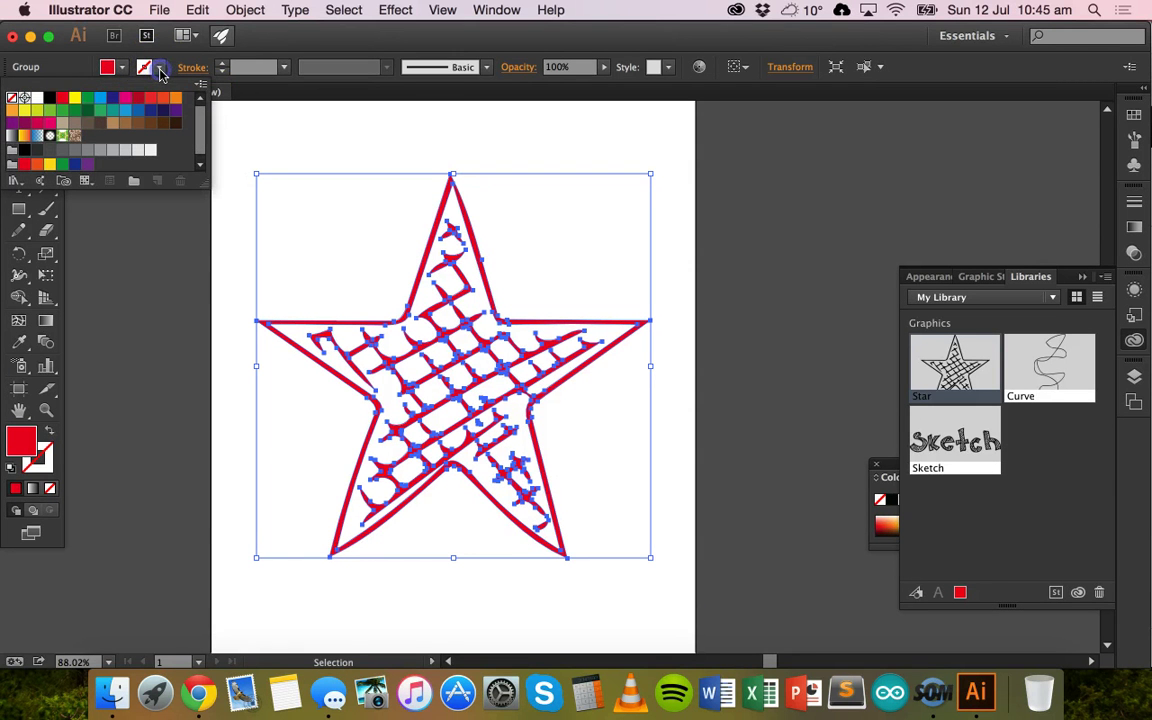
pyautogui.click(88, 100)
pyautogui.click(195, 263)
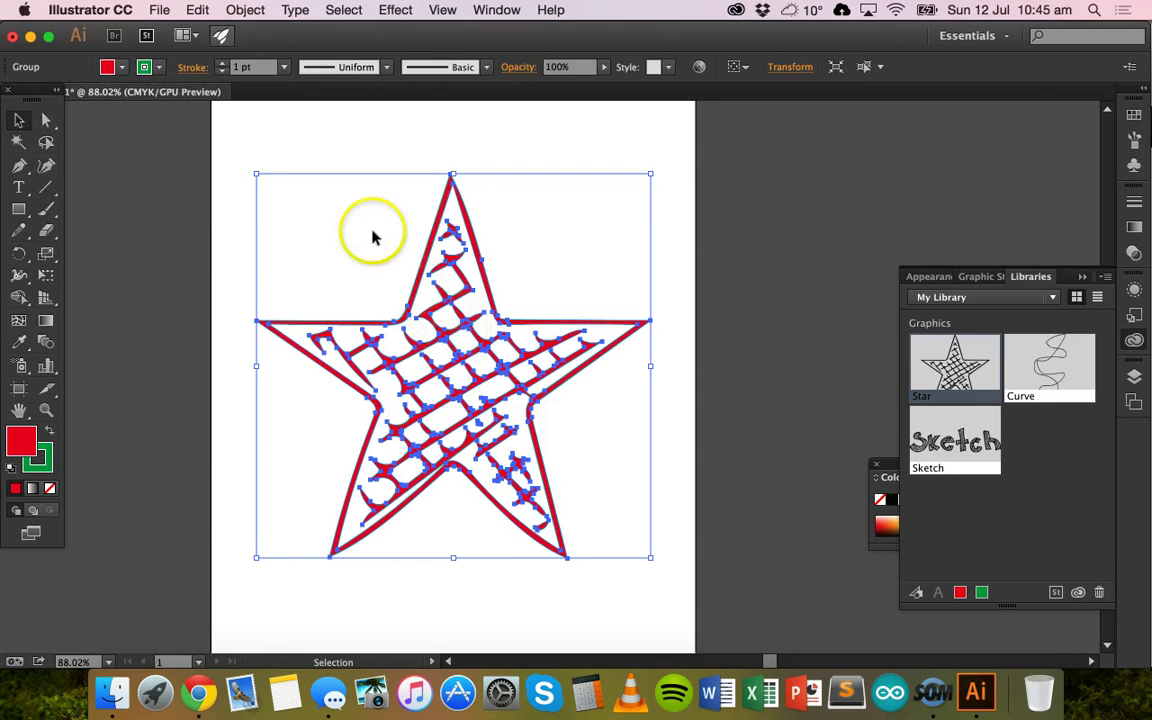
pyautogui.click(399, 119)
# Set the fill of the whole star to none and deselect it.
pyautogui.scroll(5, 438, 268)
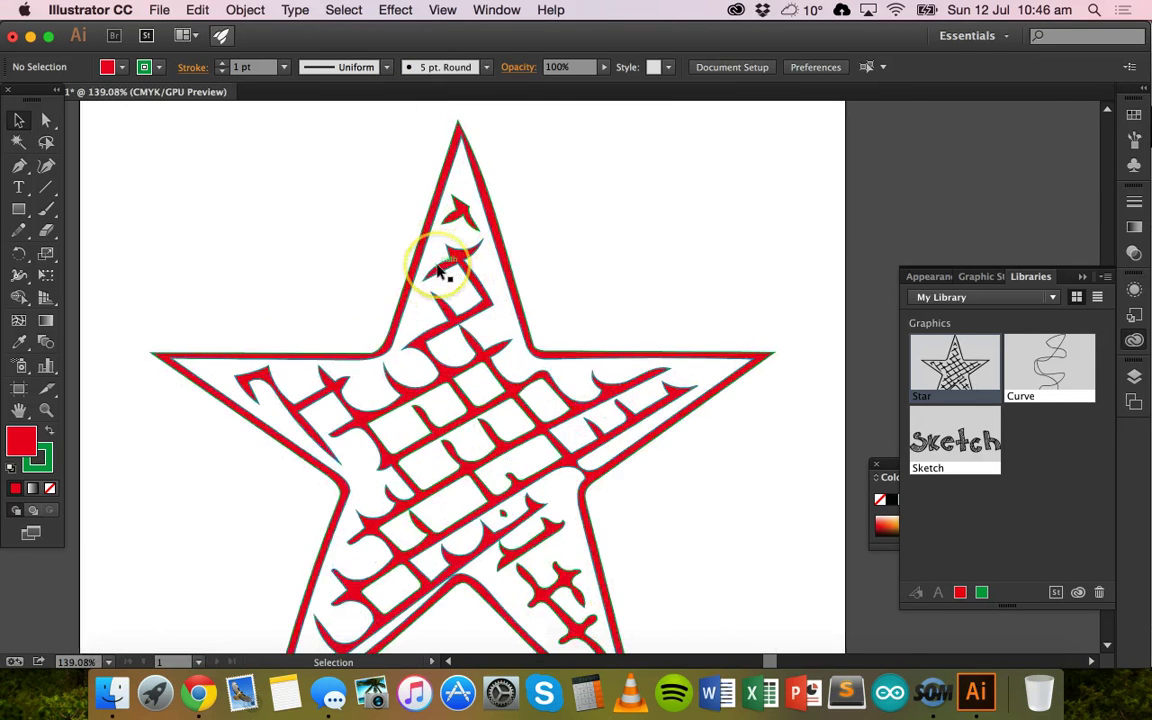
pyautogui.scroll(5, 438, 268)
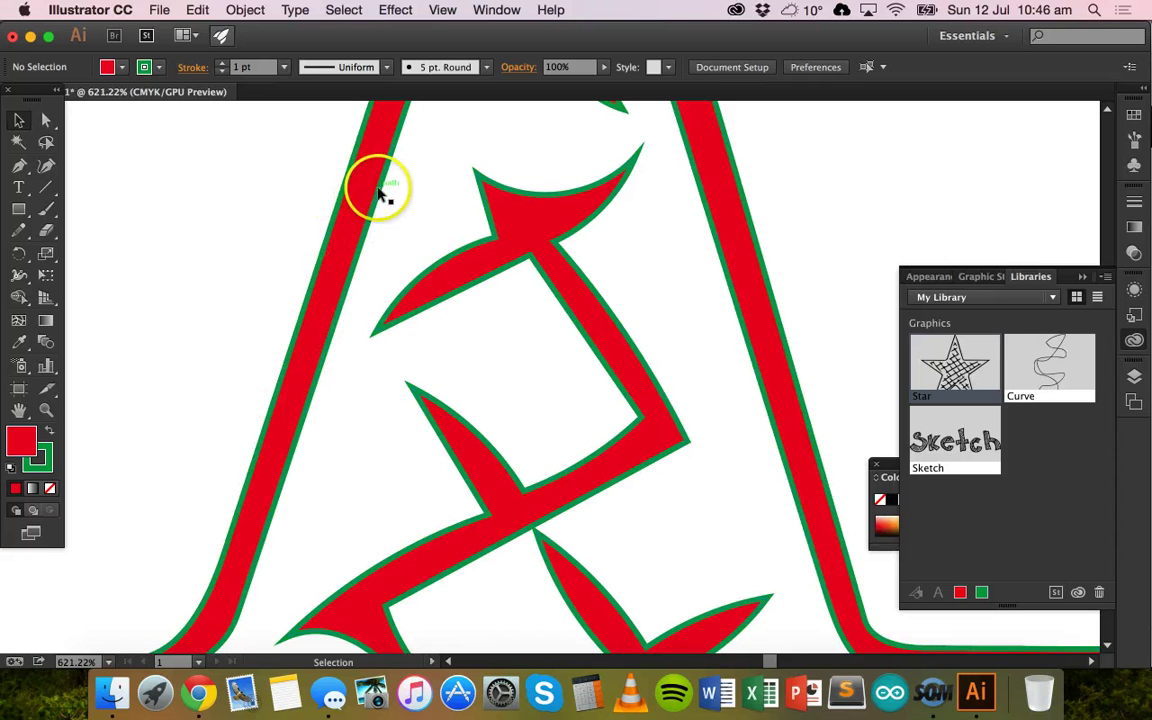
pyautogui.scroll(-4, 651, 319)
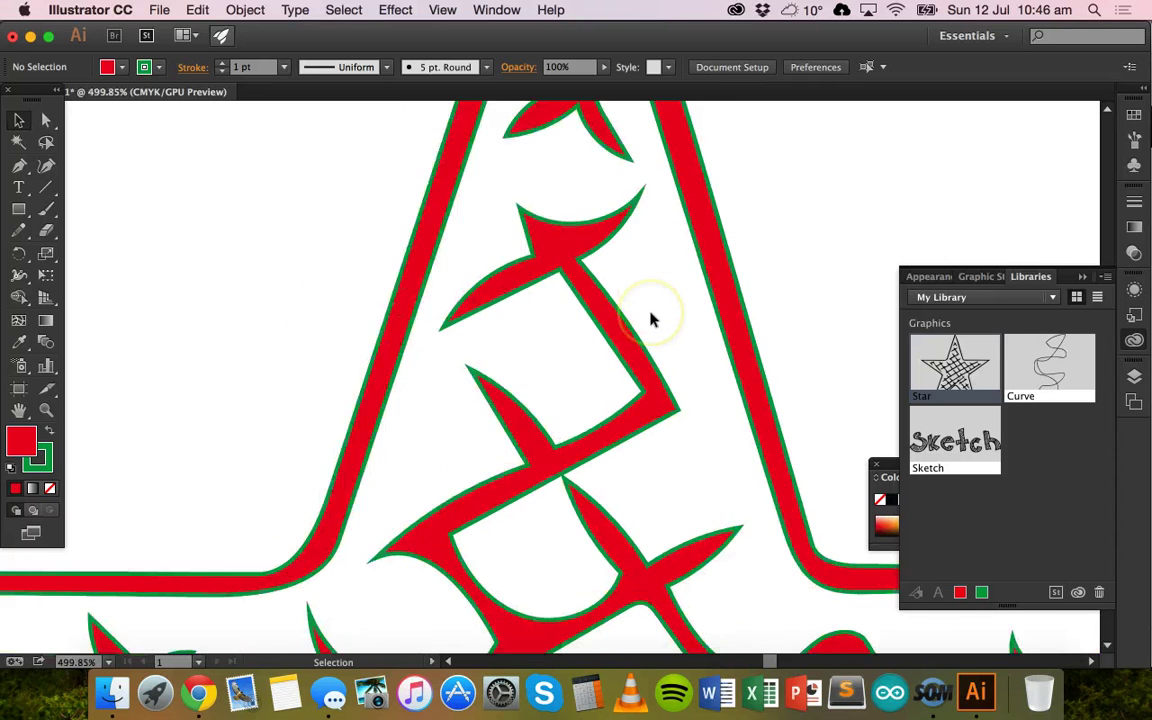
pyautogui.scroll(-4, 646, 327)
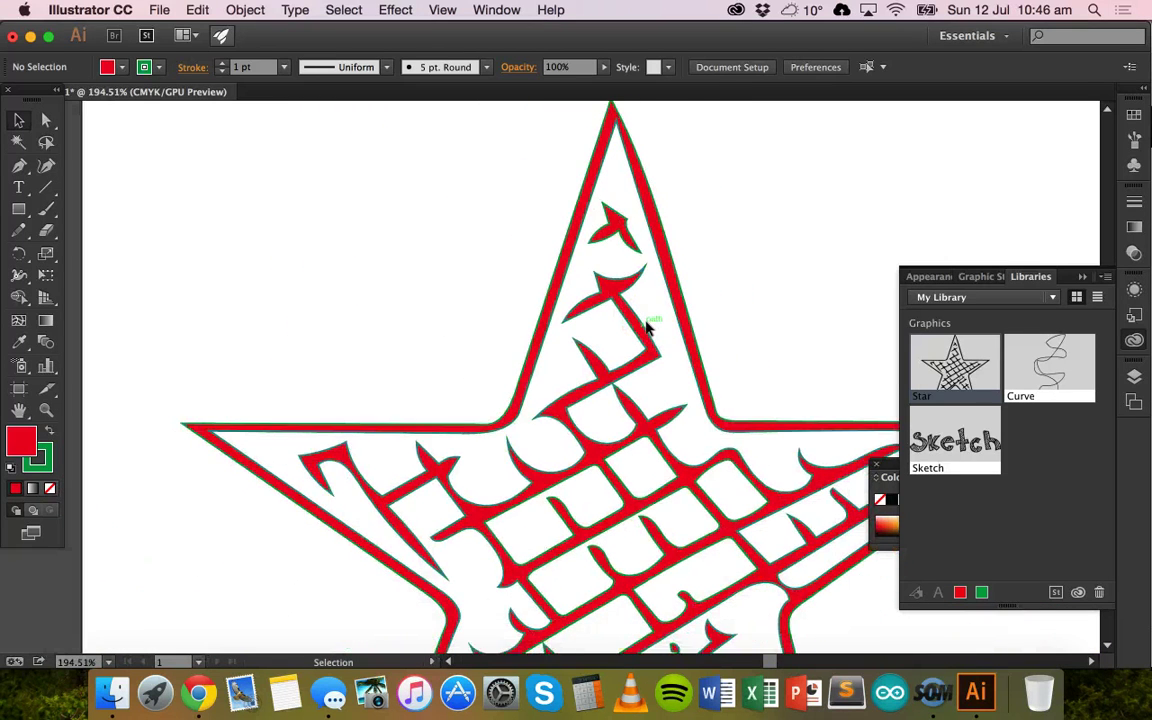
pyautogui.scroll(-1, 646, 327)
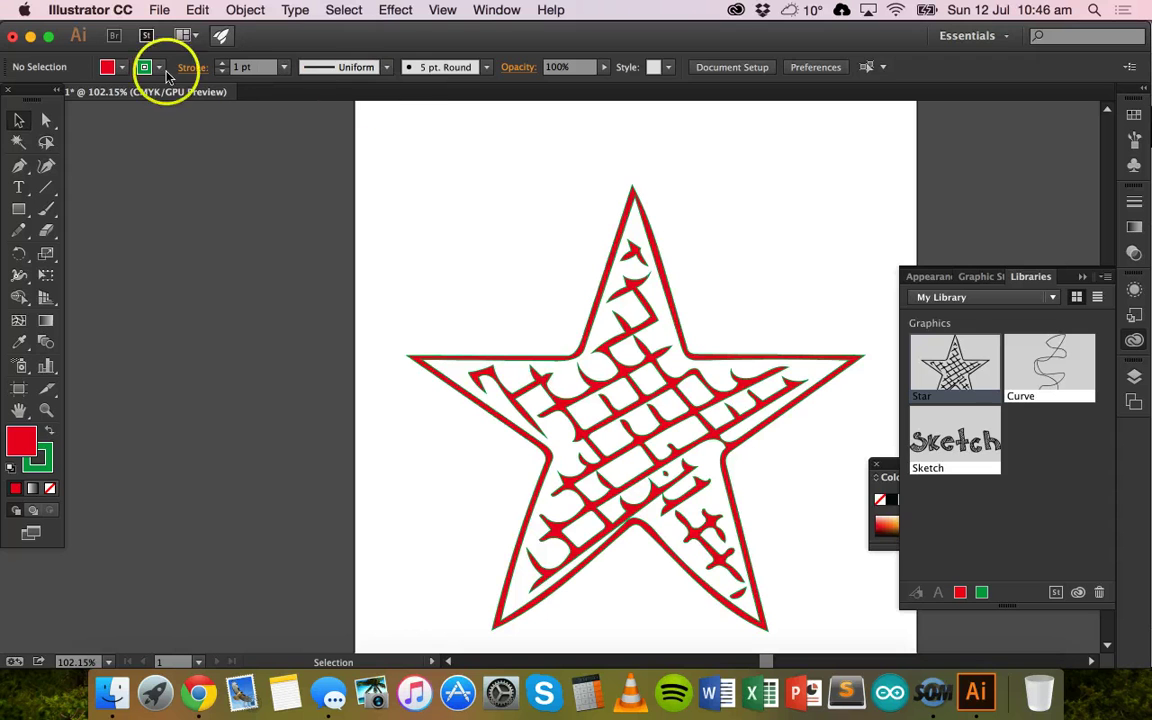
pyautogui.press('super+a')
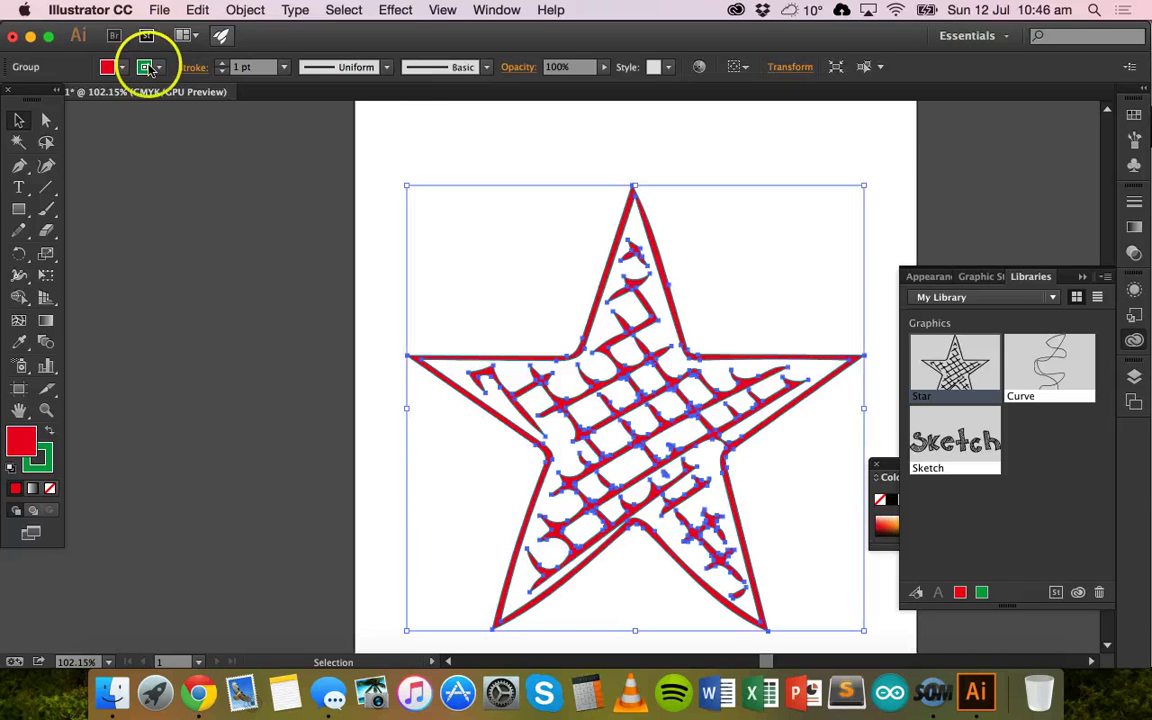
pyautogui.click(122, 67)
pyautogui.click(15, 101)
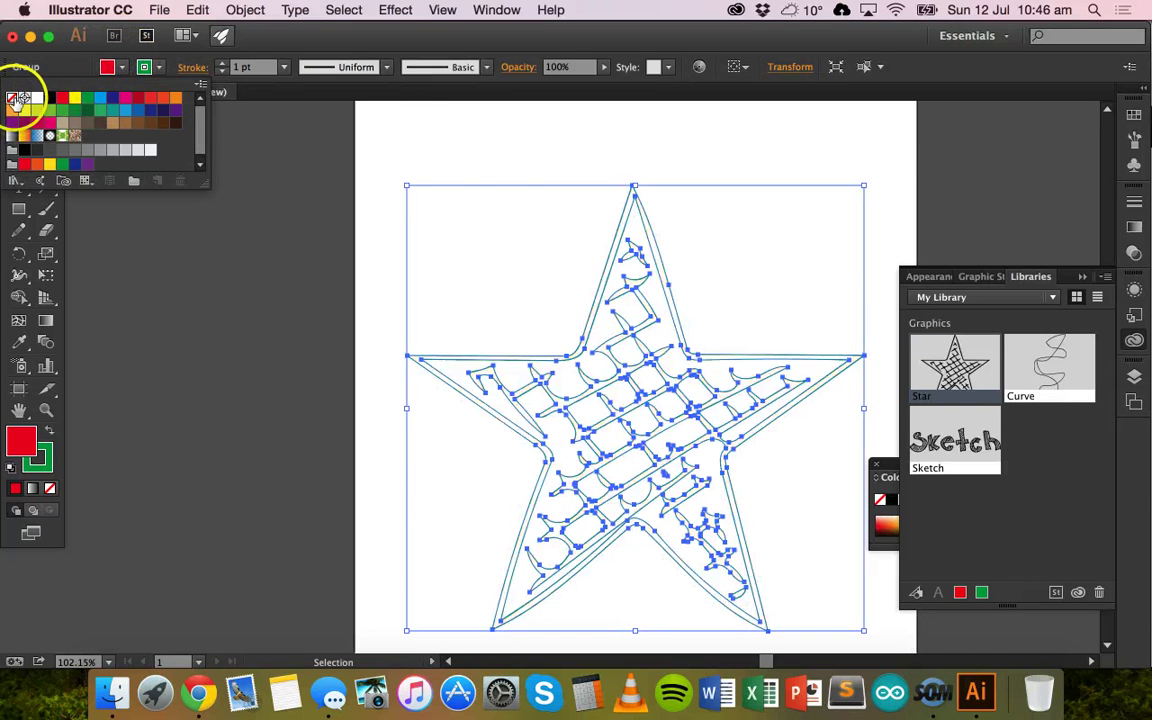
pyautogui.click(505, 162)
# Isolate the compound path inside the star group and delete the star's outer outline.
pyautogui.moveTo(617, 255); pyautogui.dragTo(765, 270)
pyautogui.click(765, 270)
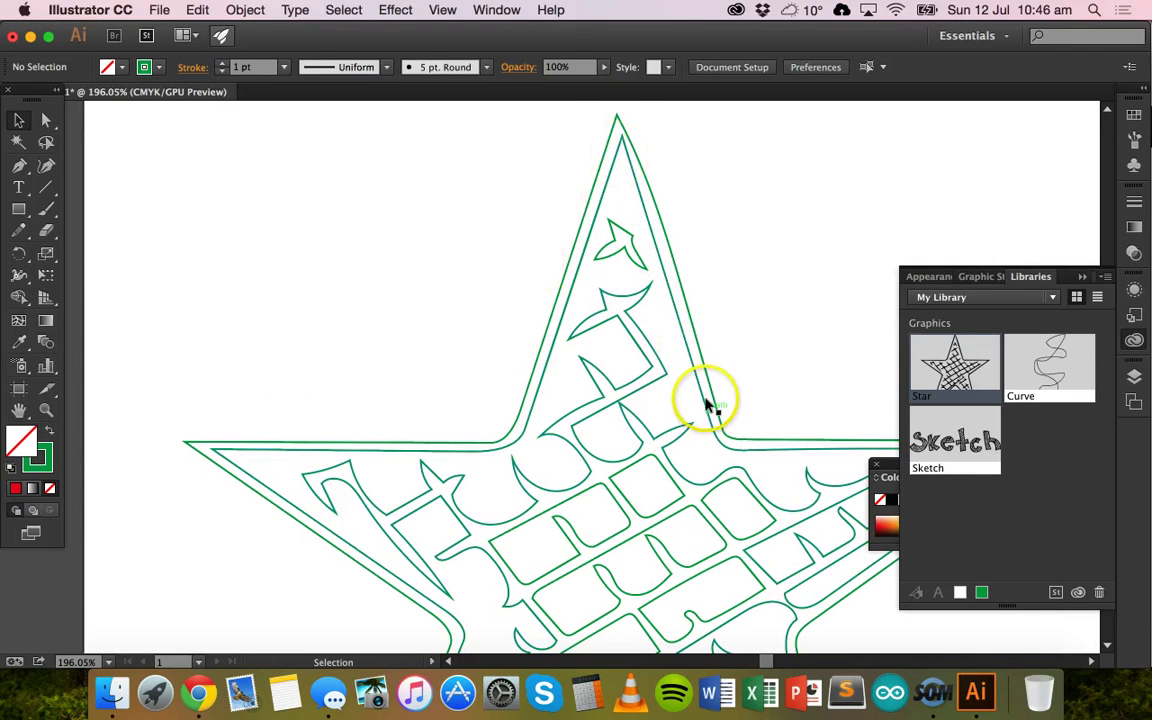
pyautogui.doubleClick(592, 200)
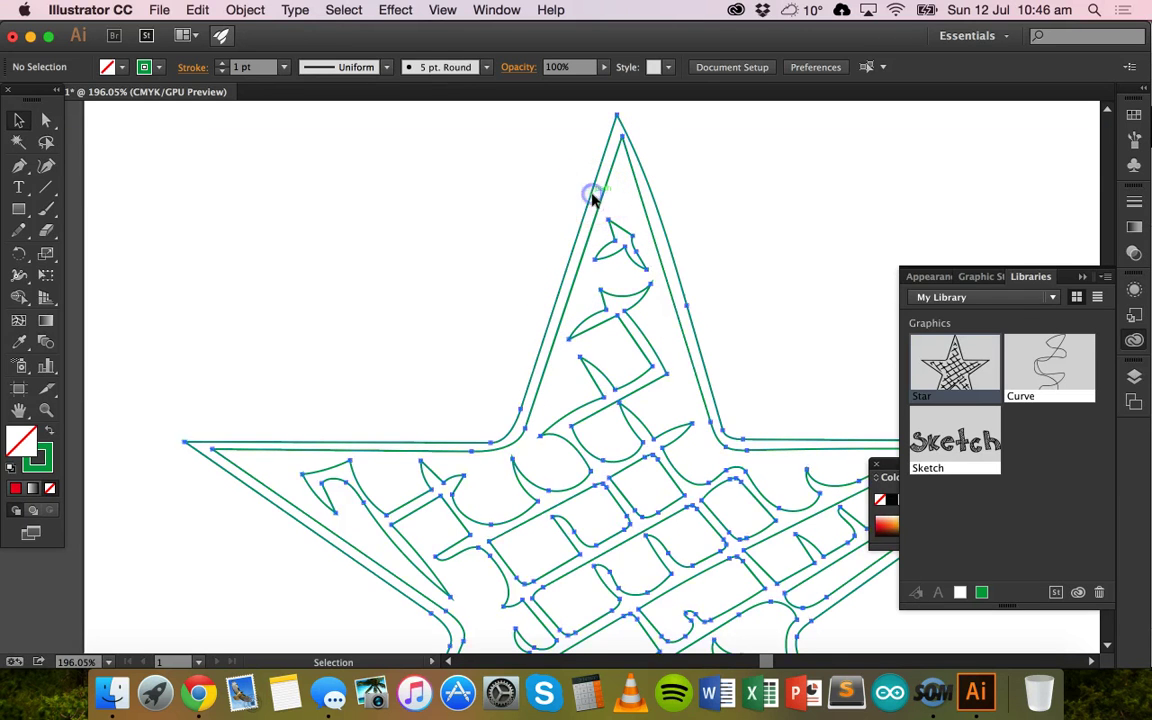
pyautogui.click(578, 238)
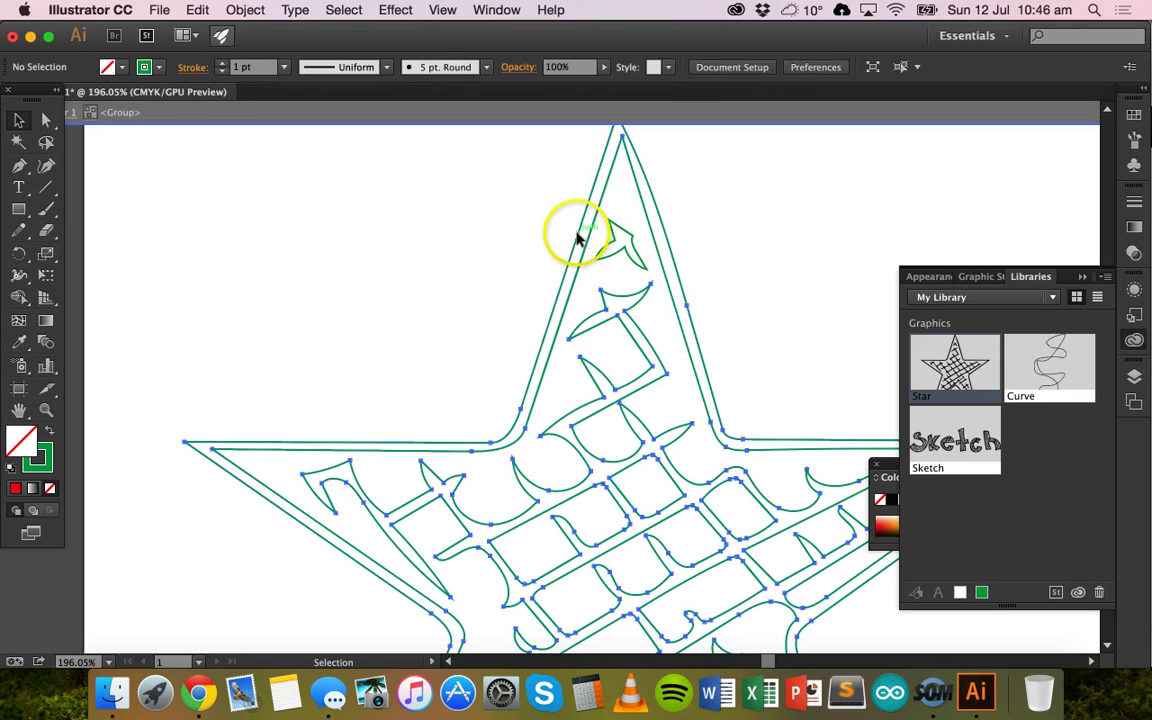
pyautogui.doubleClick(544, 338)
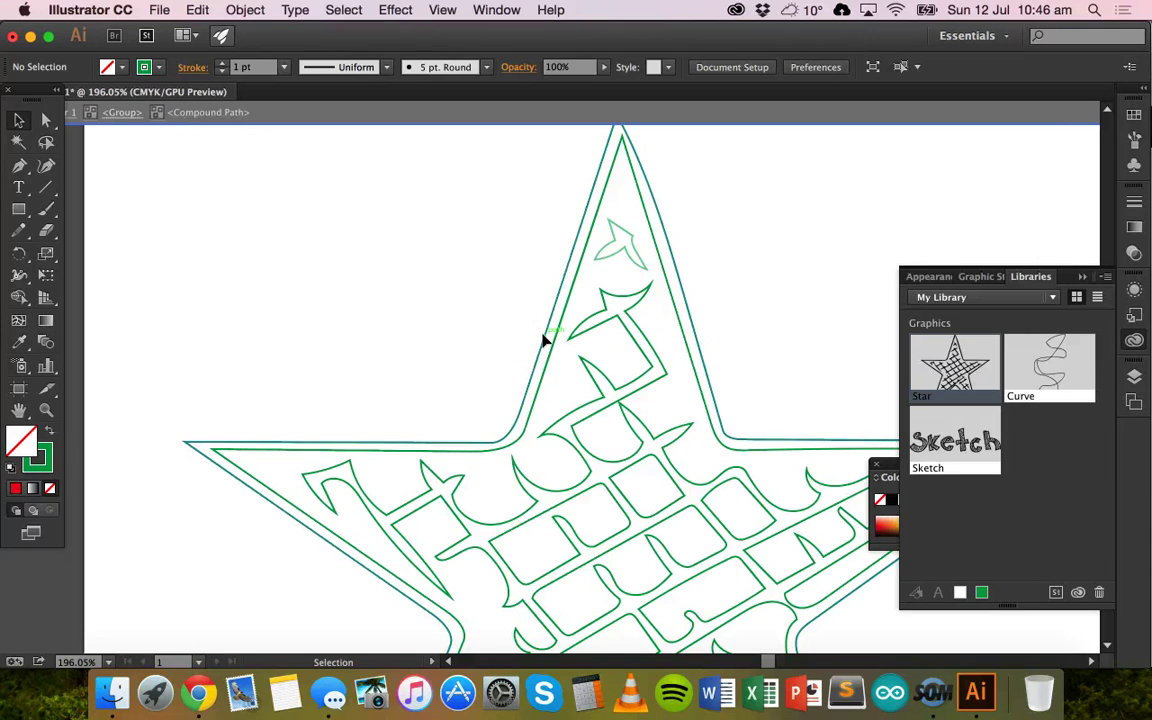
pyautogui.click(538, 360)
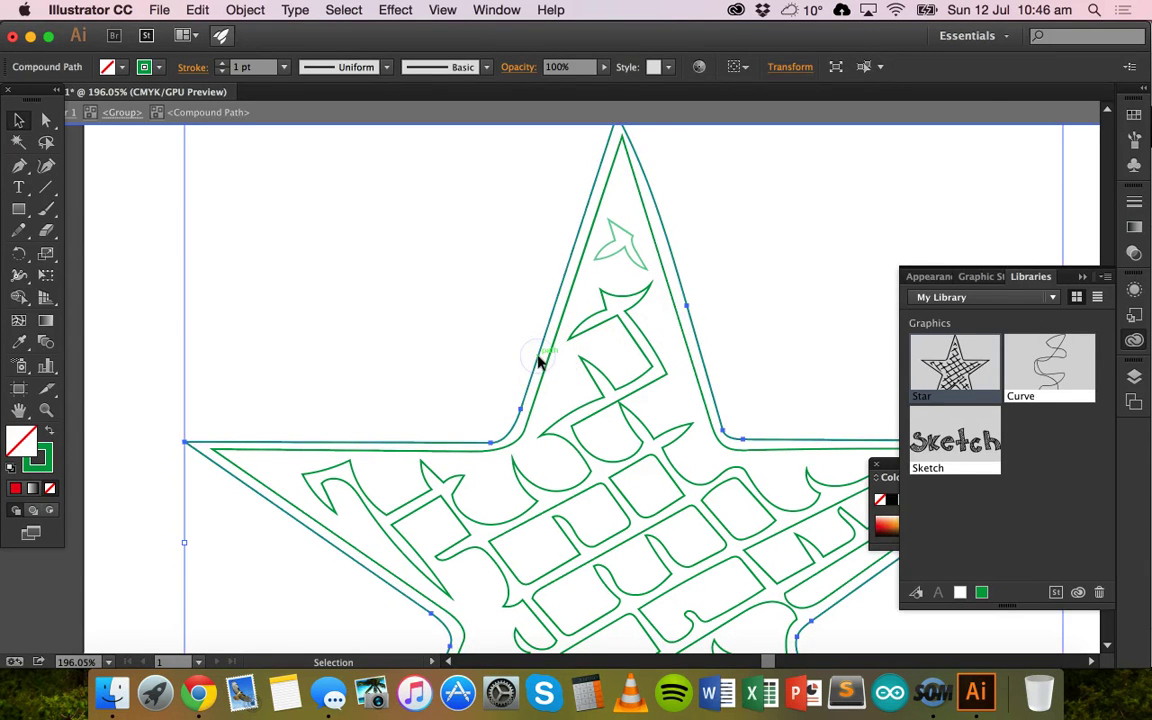
pyautogui.press('super+shift+a')
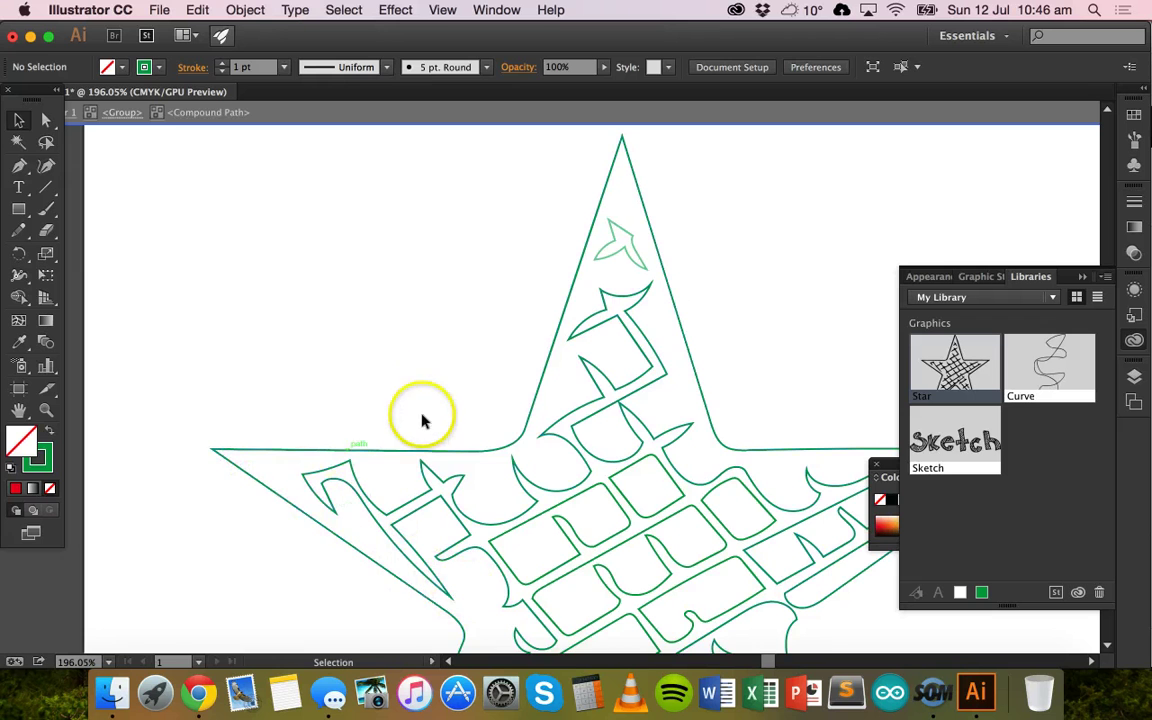
# Select the path that forms the star's inner outline and the hatching joined to it.
pyautogui.scroll(-3, 430, 400)
pyautogui.hscroll(-1, 430, 400)
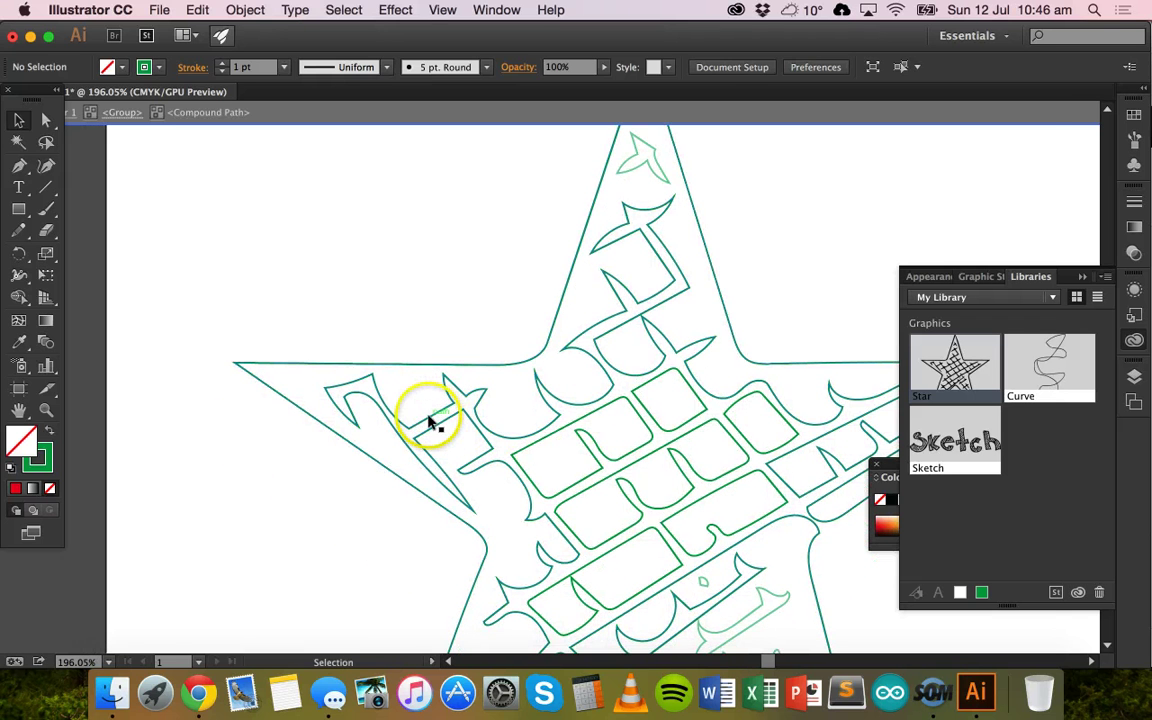
pyautogui.click(428, 420)
pyautogui.moveTo(358, 420); pyautogui.dragTo(350, 384)
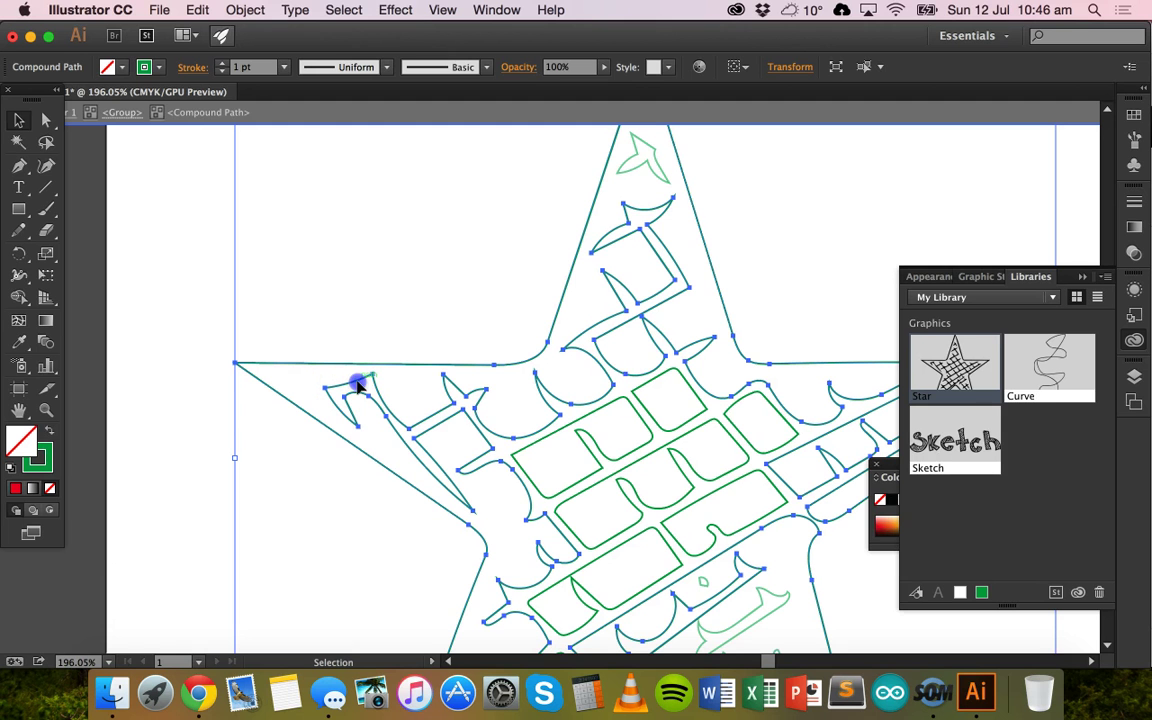
pyautogui.press('super+z')
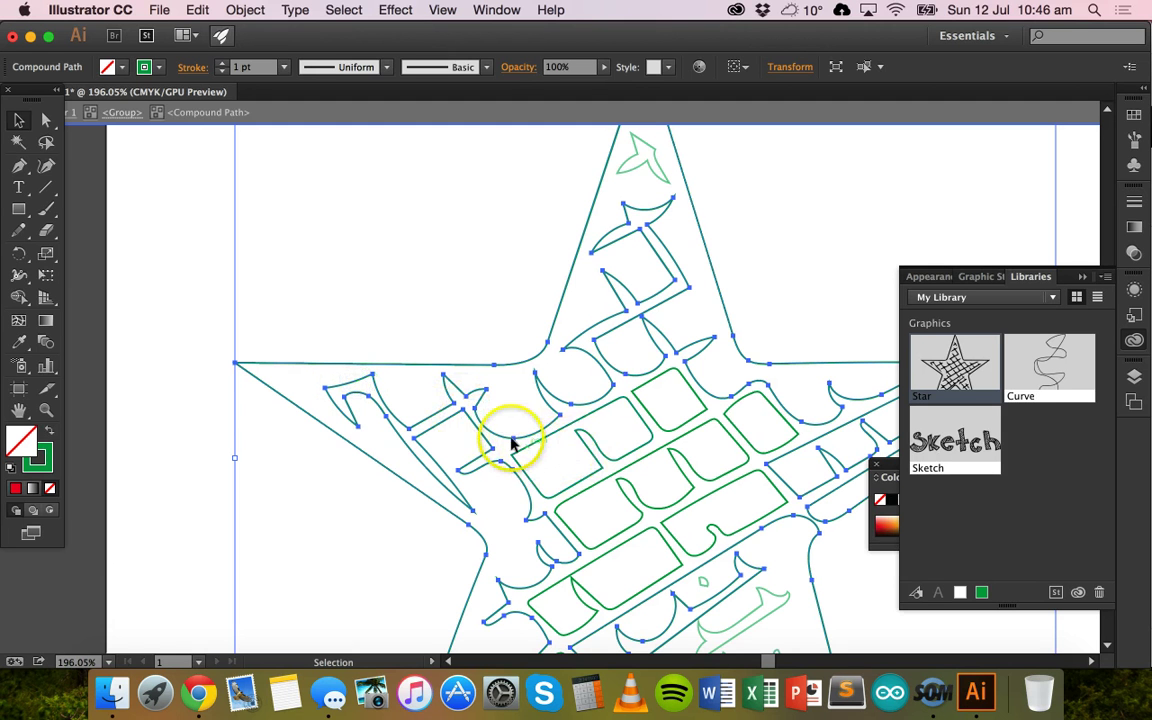
pyautogui.scroll(-4, 620, 384)
pyautogui.hscroll(-1, 620, 384)
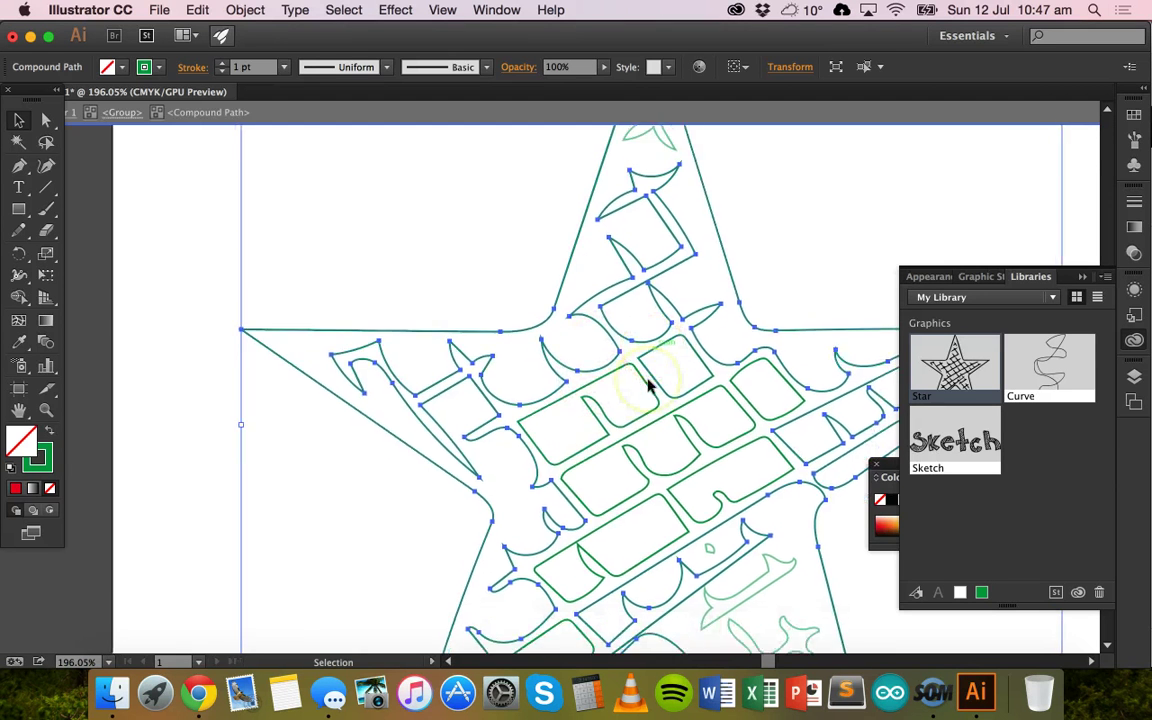
pyautogui.hscroll(3, 648, 385)
pyautogui.scroll(-1, 648, 385)
# Try deleting one hatching cell near the star's centre, and undo both that deletion and the removal of the outer outline.
pyautogui.click(566, 345)
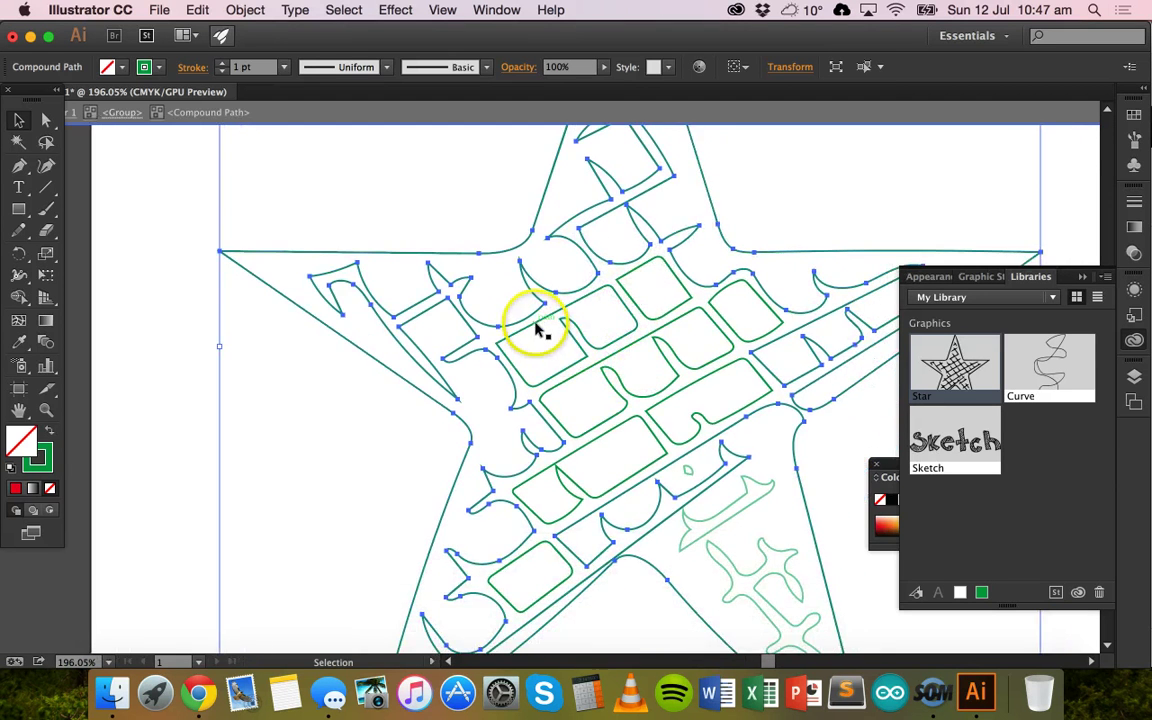
pyautogui.press('Delete')
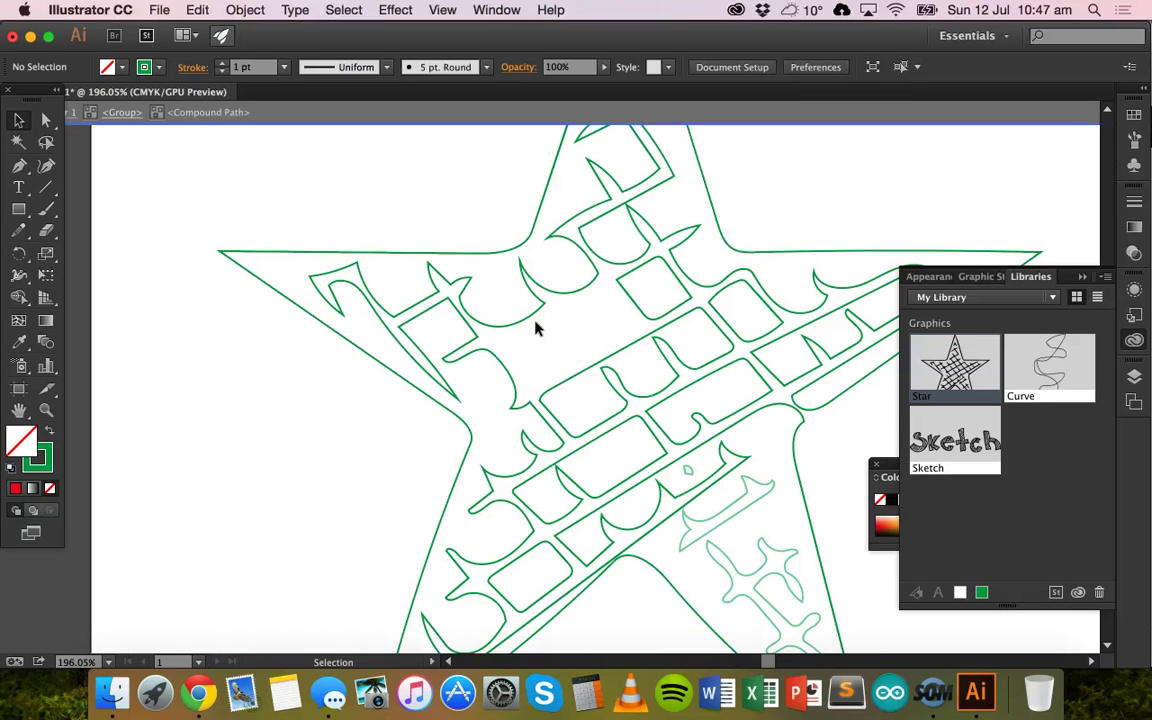
pyautogui.press('super+z')
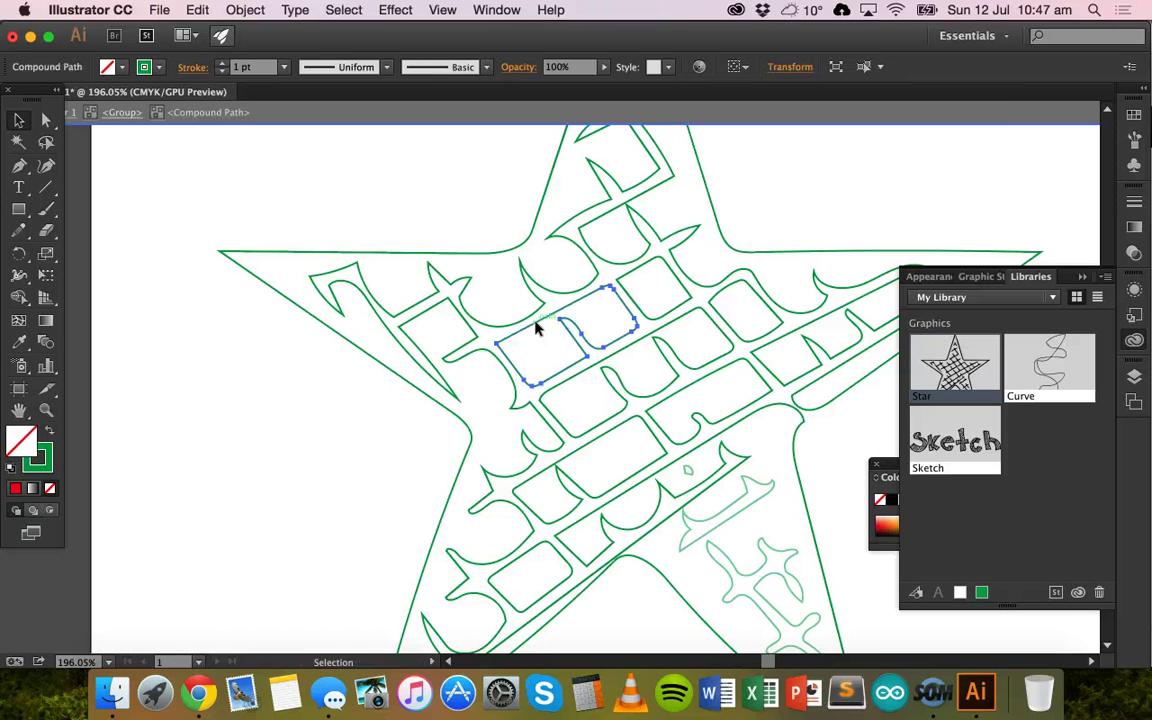
pyautogui.press('v')
pyautogui.click(135, 214)
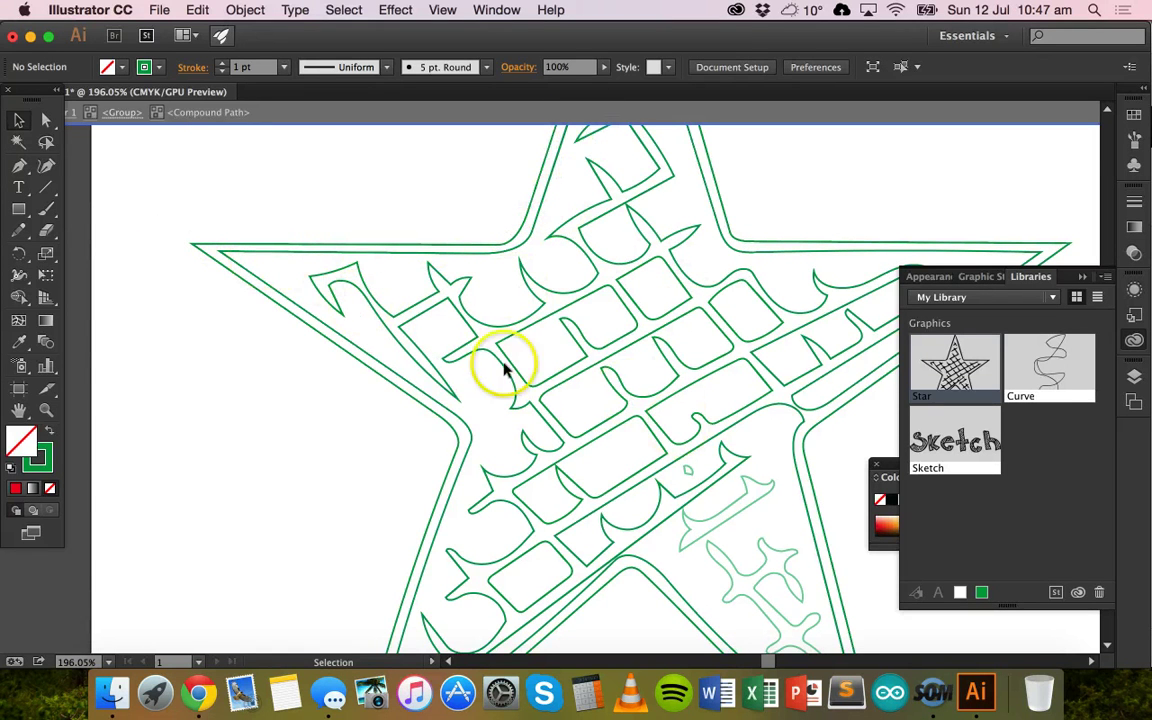
# Look over the isolated star's outlines and hatching, and leave isolation mode with the whole star in view.
pyautogui.scroll(-5, 562, 323)
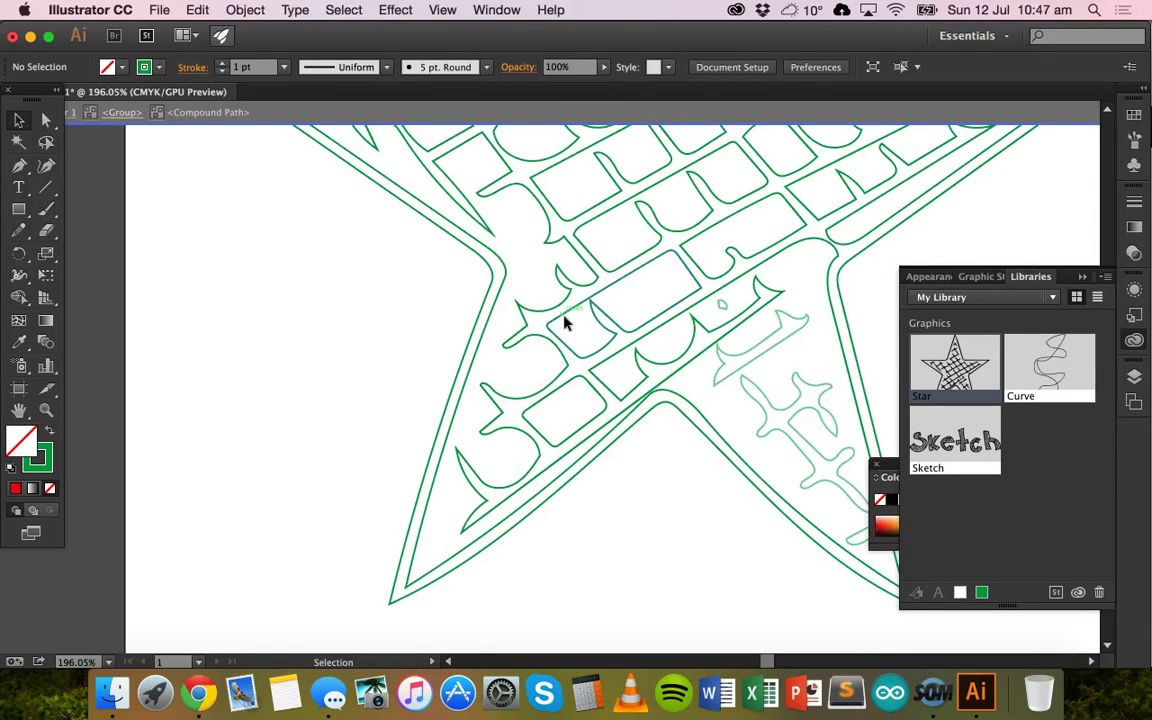
pyautogui.scroll(2, 565, 322)
pyautogui.hscroll(2, 565, 322)
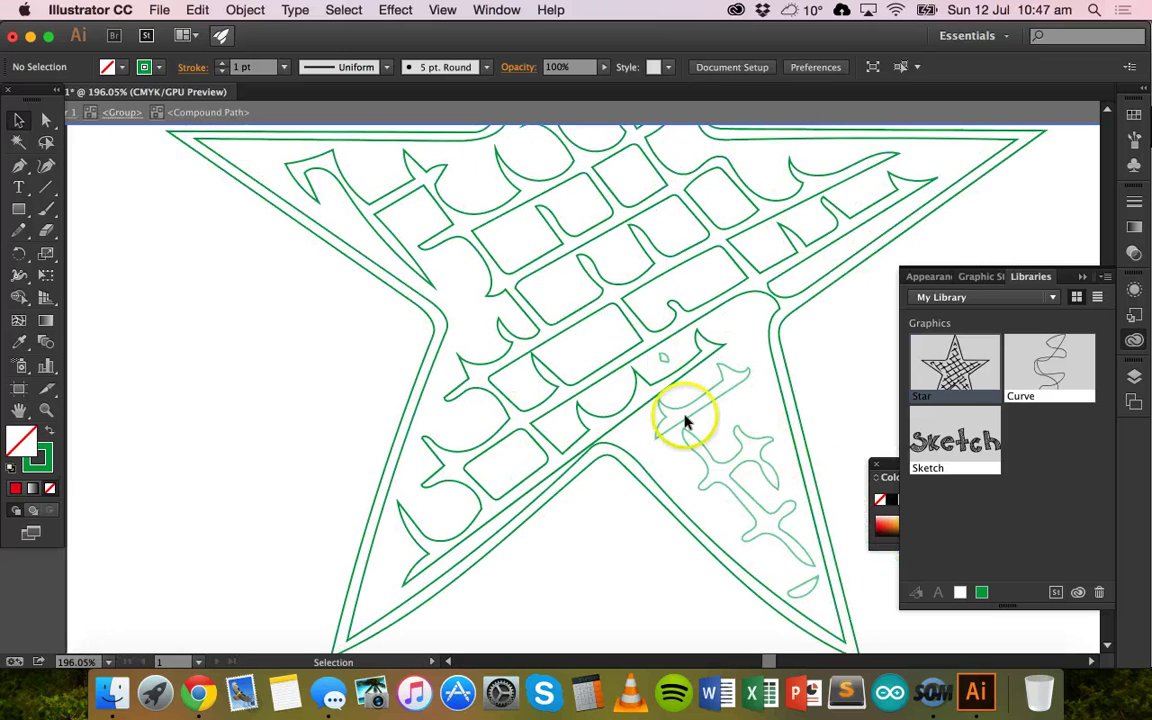
pyautogui.scroll(6, 221, 298)
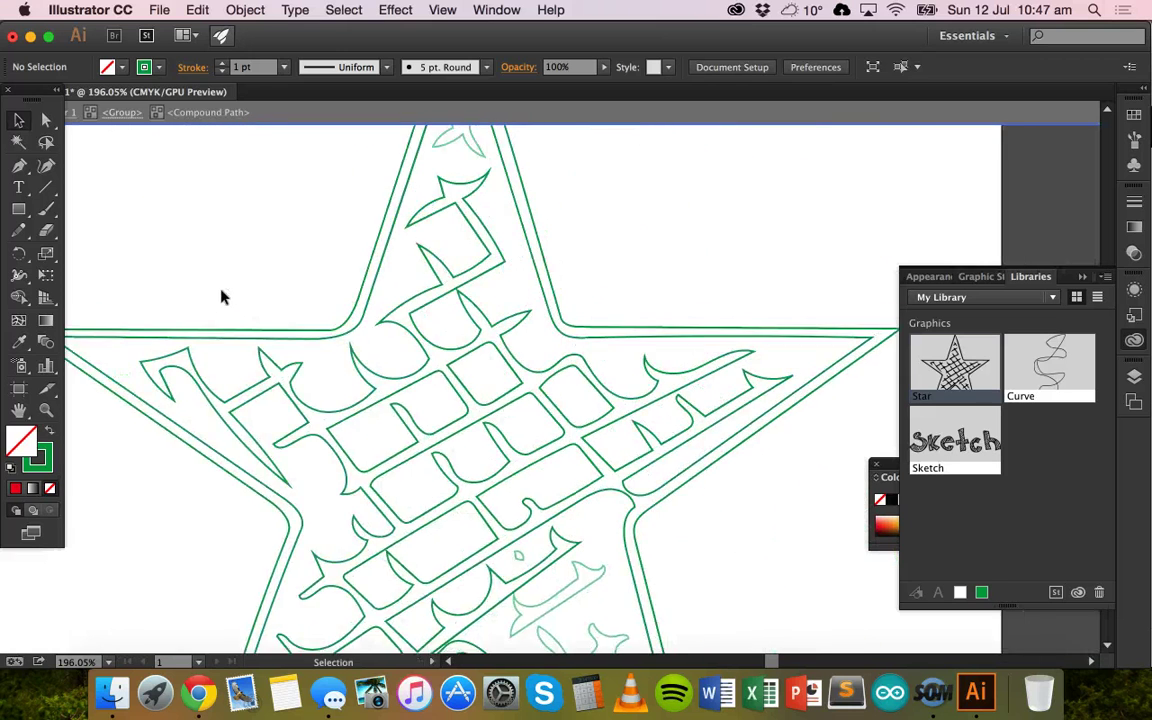
pyautogui.scroll(1, 221, 297)
pyautogui.scroll(-5, 374, 238)
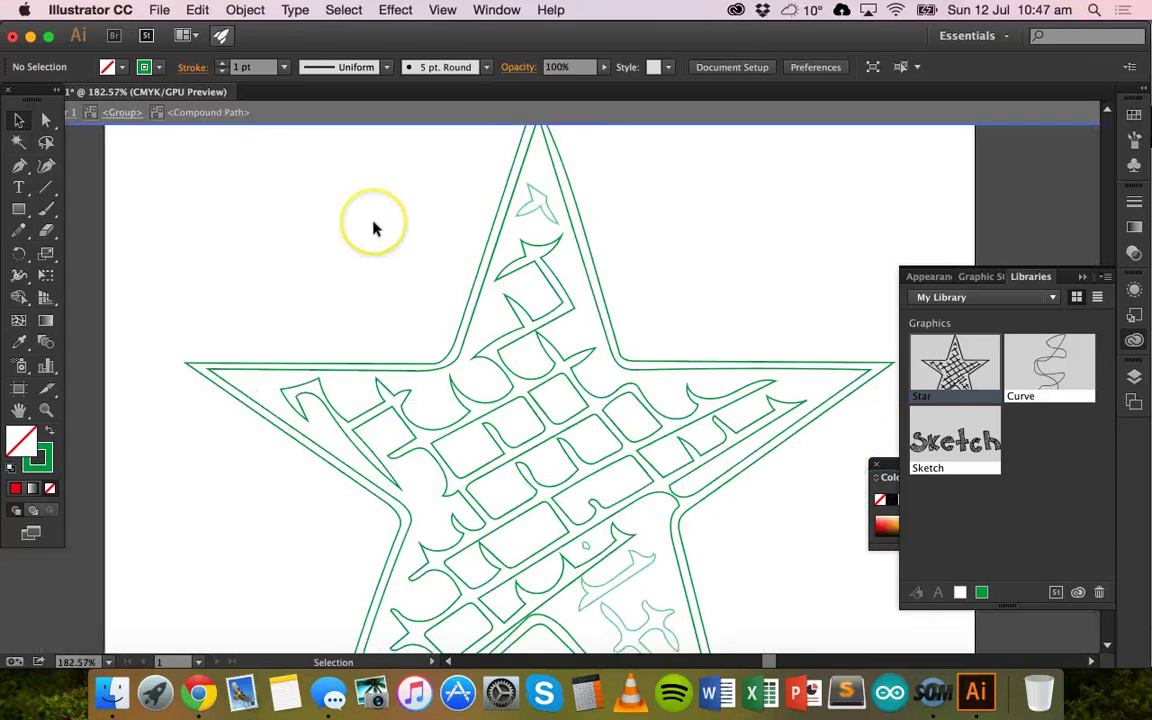
pyautogui.doubleClick(279, 217)
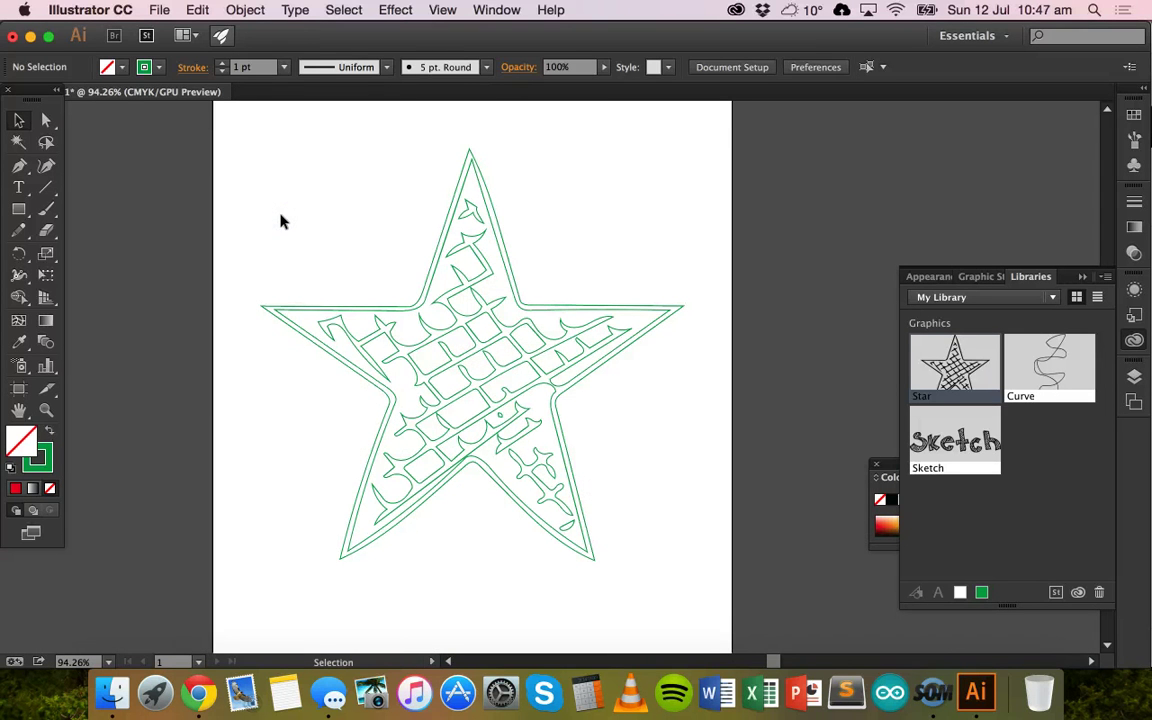
# Fill the whole star group with red and set its stroke weight to 3 pt.
pyautogui.moveTo(210, 141); pyautogui.dragTo(693, 592)
pyautogui.click(119, 68)
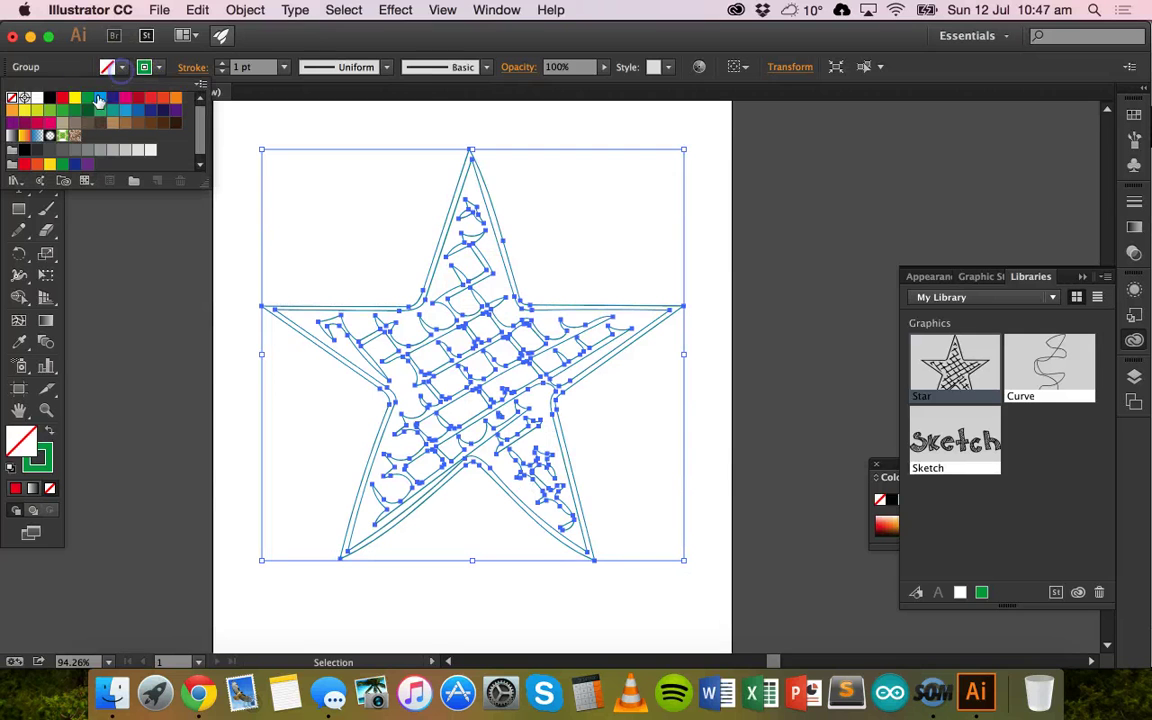
pyautogui.click(60, 97)
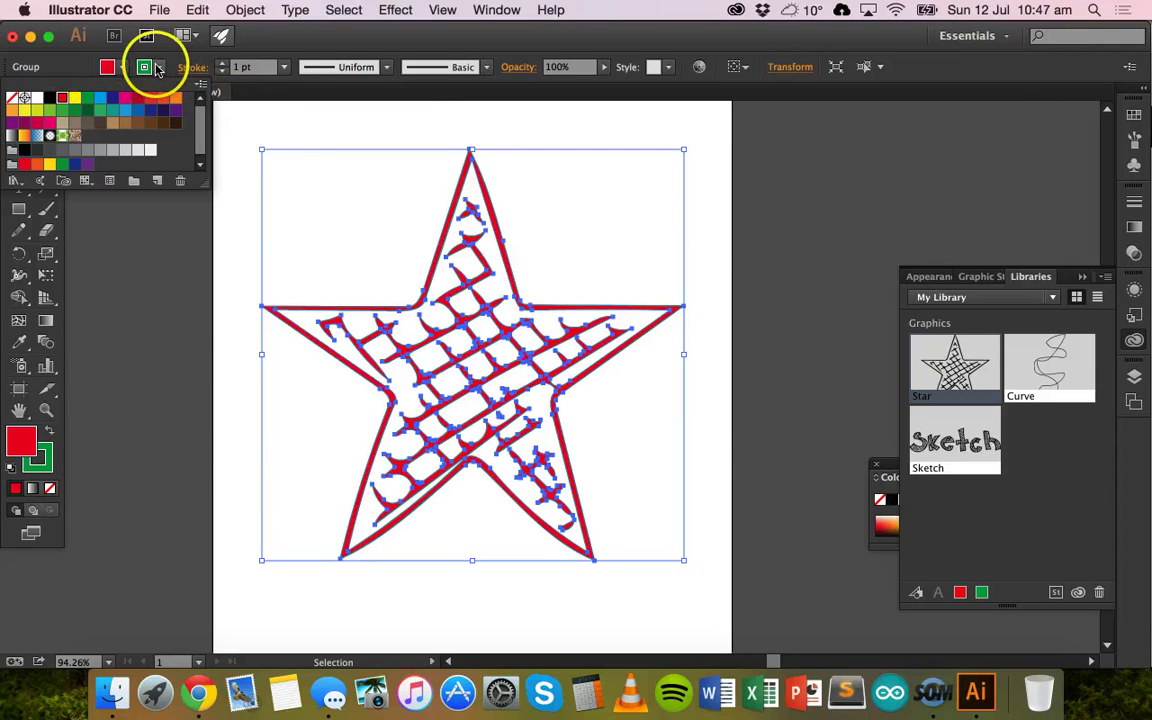
pyautogui.click(283, 68)
pyautogui.click(281, 70)
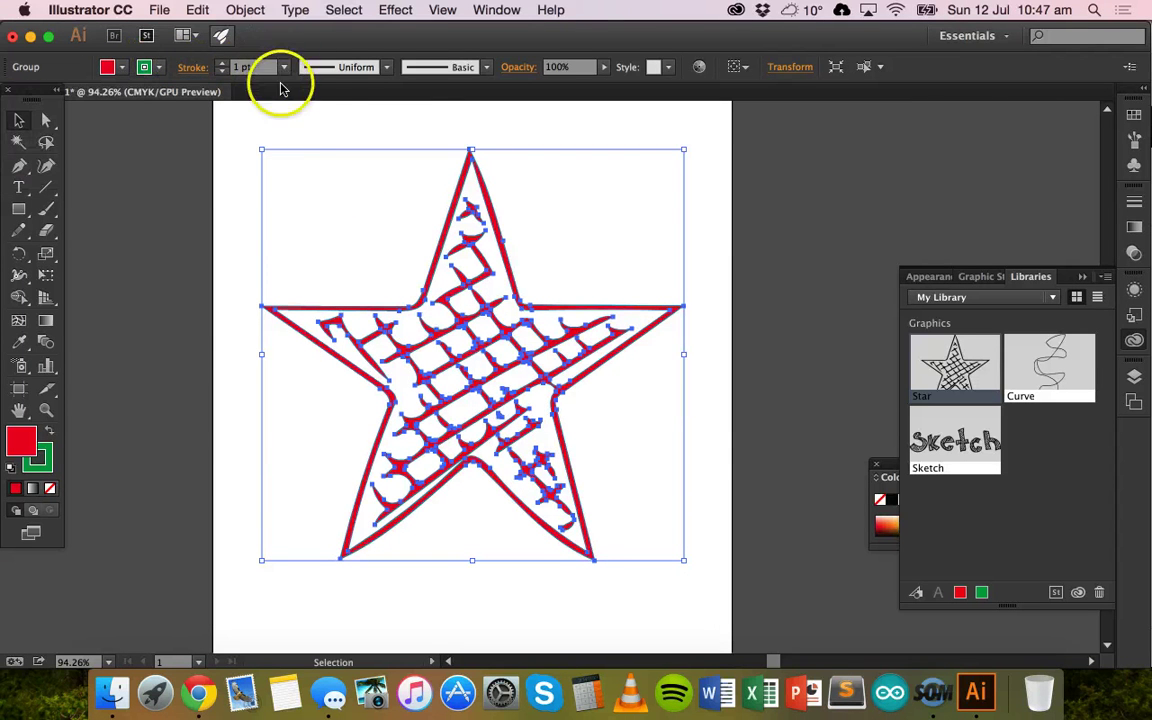
pyautogui.click(328, 196)
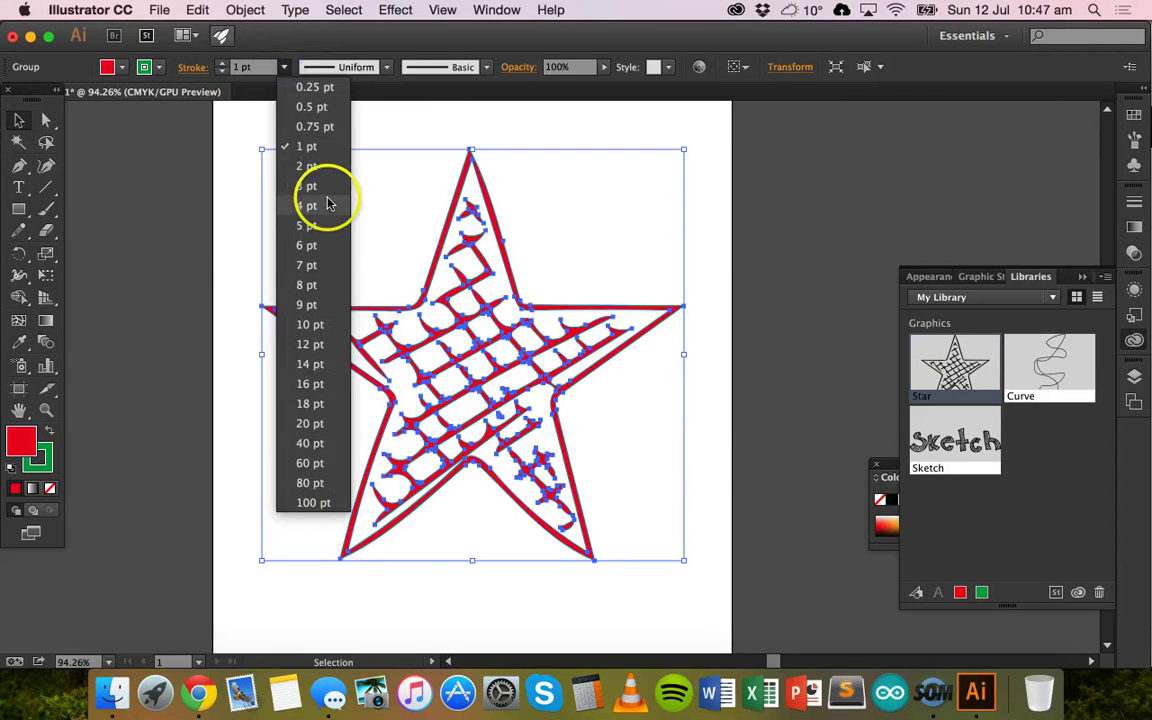
pyautogui.click(224, 257)
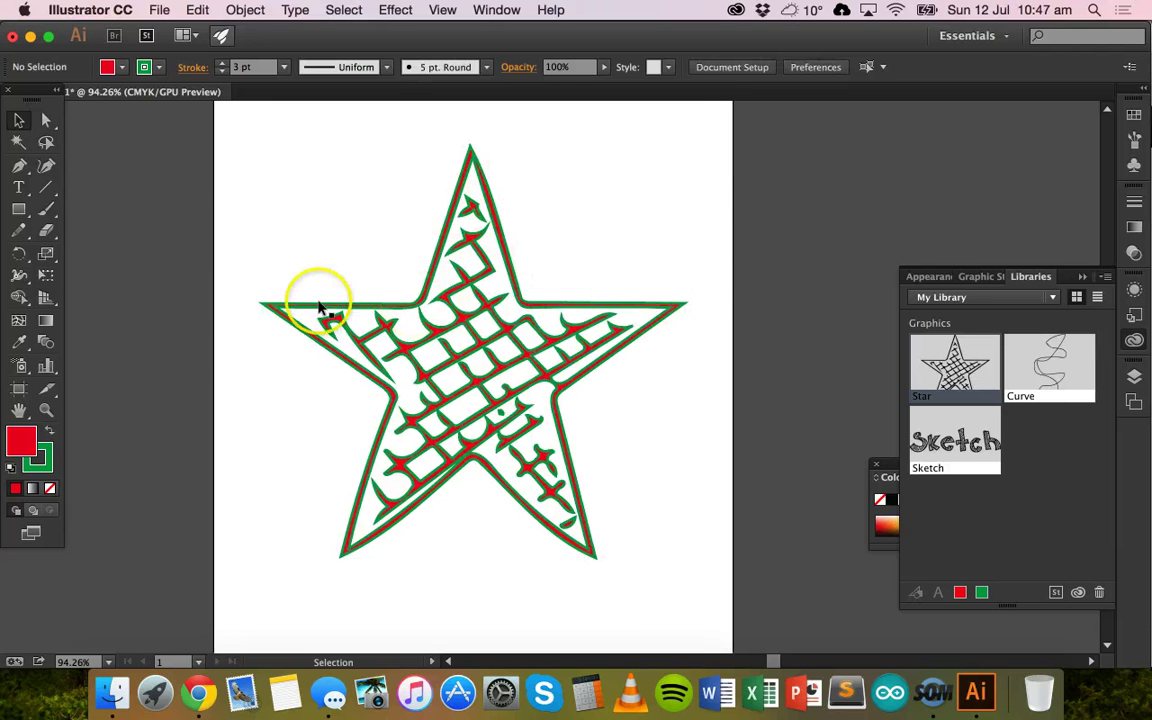
pyautogui.click(274, 311)
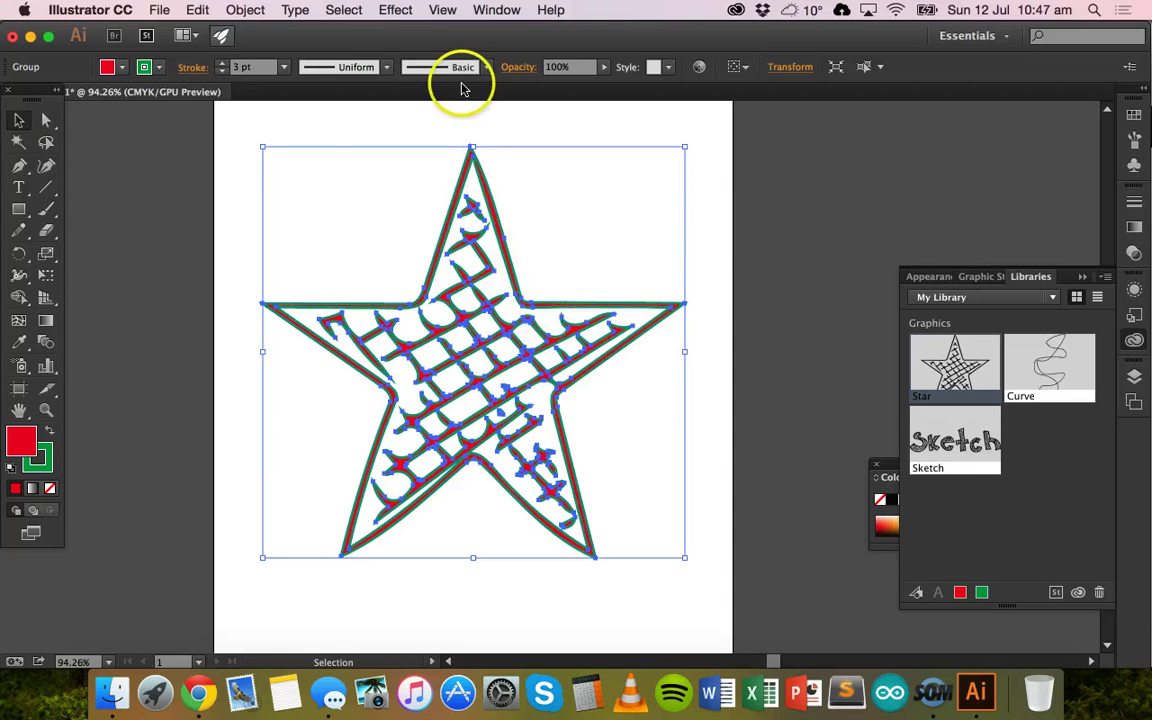
pyautogui.click(213, 177)
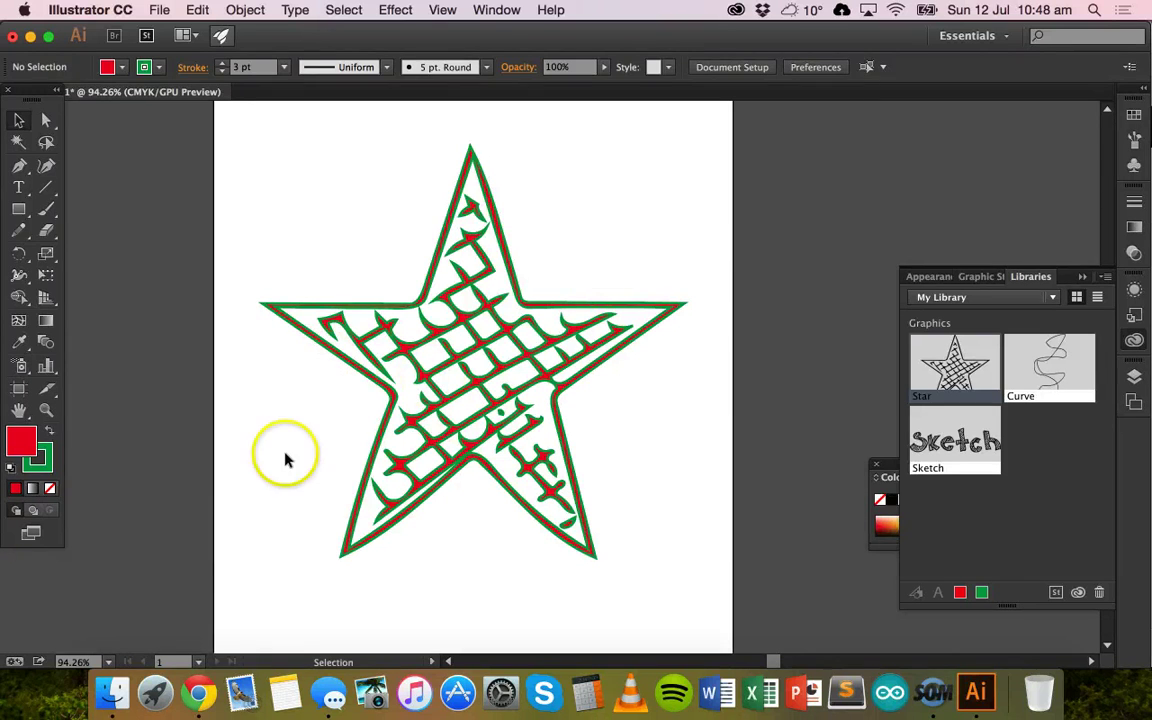
# Switch to Chrome, check which save options the Star image offers on its Creative Cloud Assets page, and return to Illustrator.
pyautogui.click(198, 690)
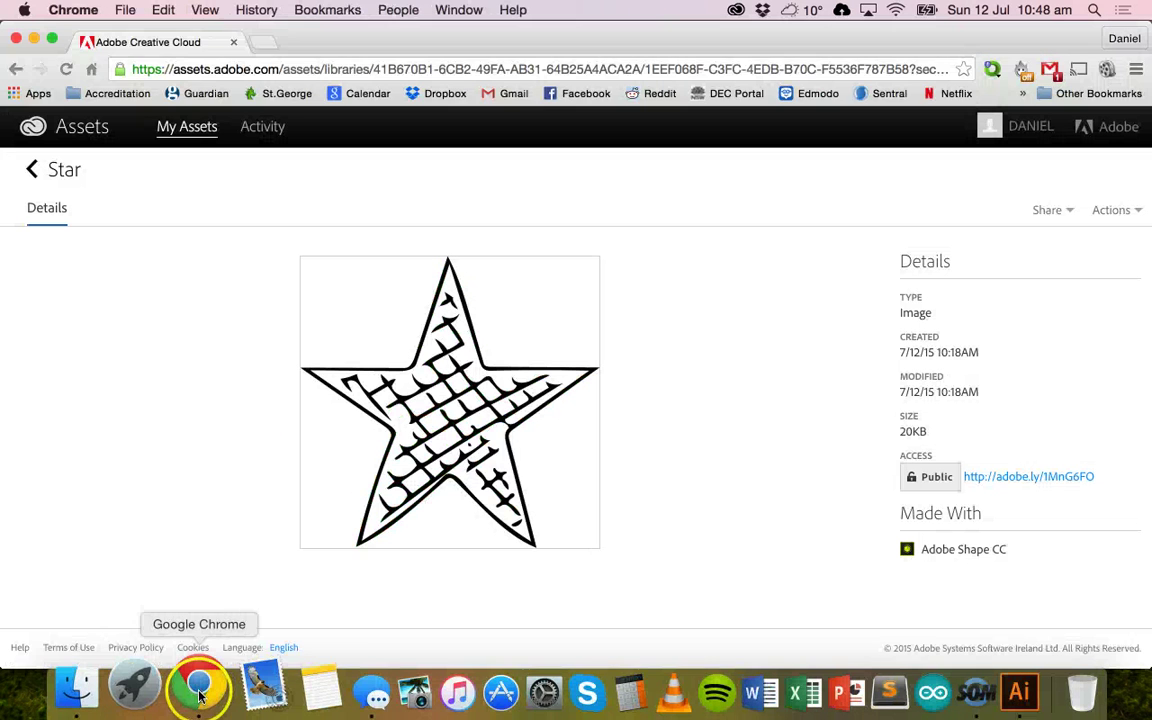
pyautogui.rightClick(447, 348)
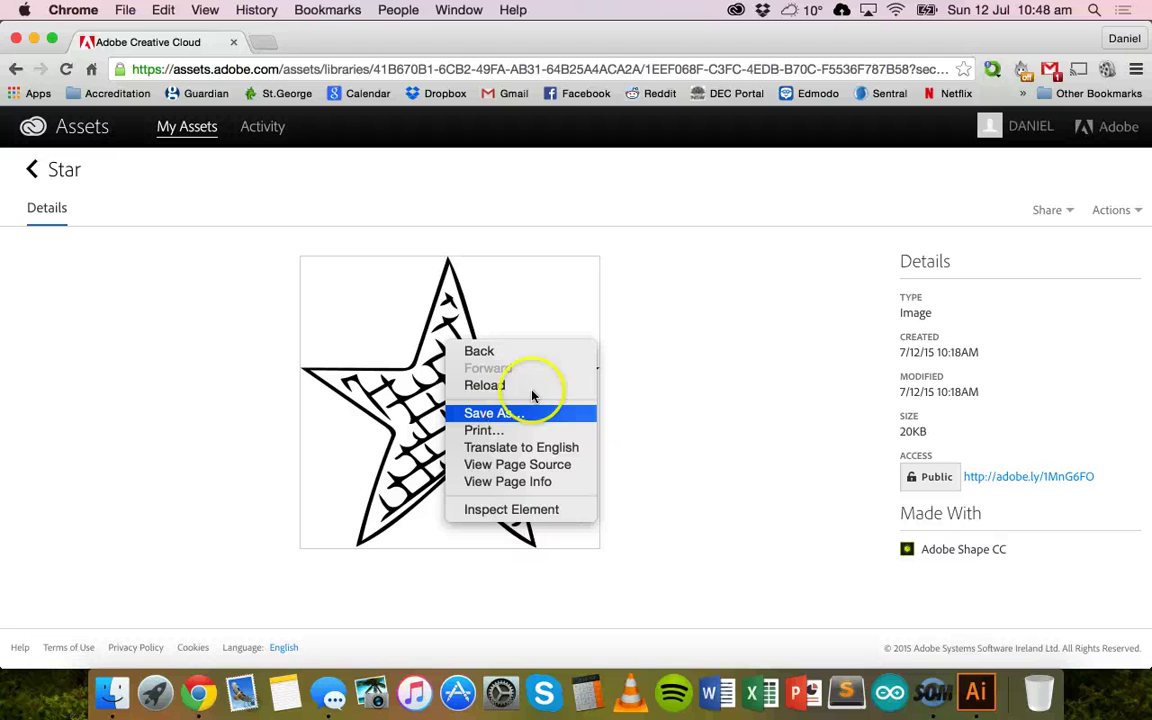
pyautogui.click(532, 320)
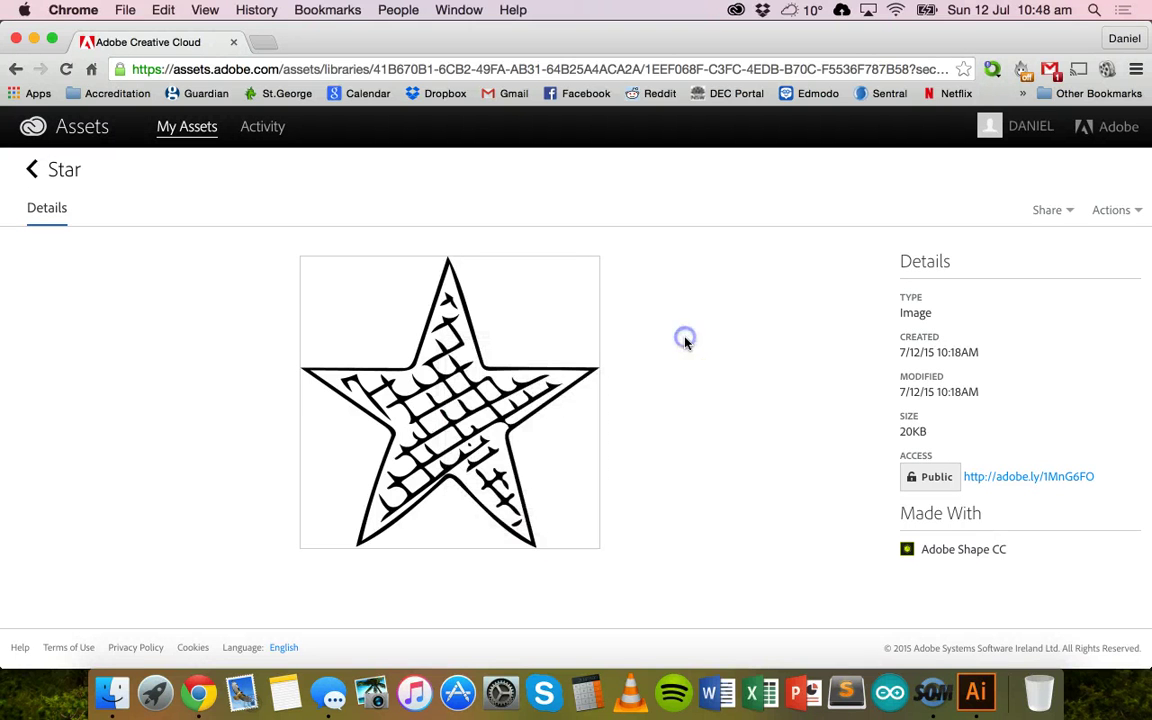
pyautogui.click(975, 690)
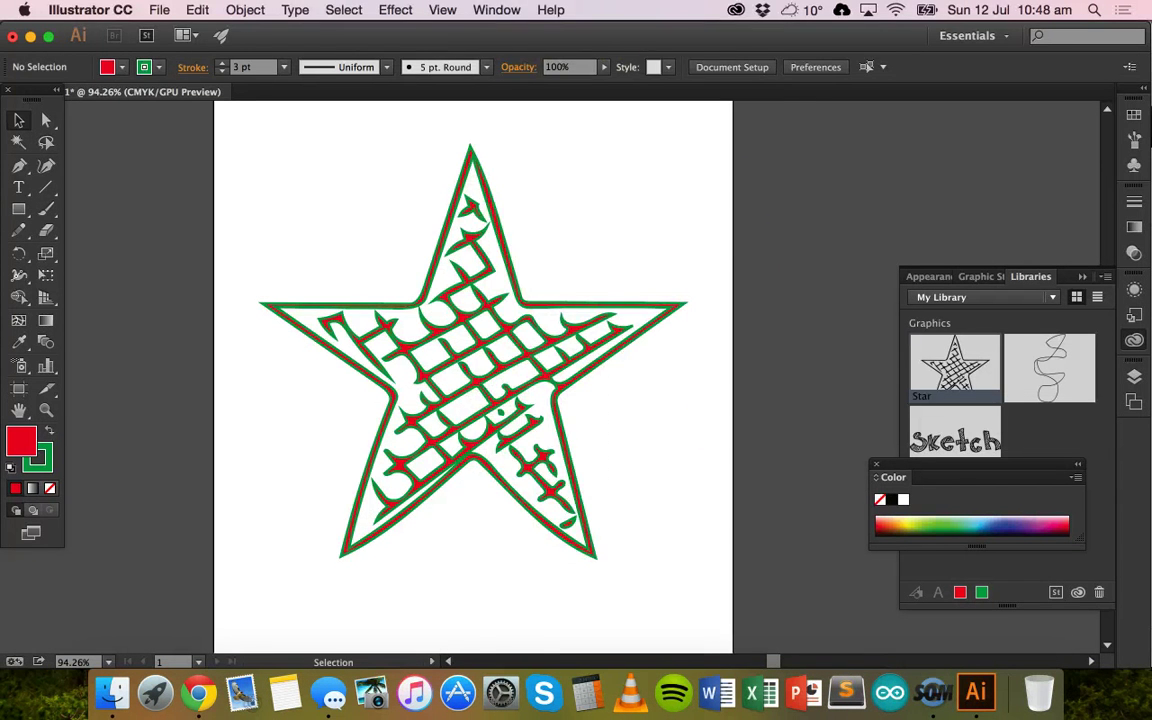
# Try placing the Curve graphic from My Library over the star's right side, and delete the placed curve.
pyautogui.click(497, 9)
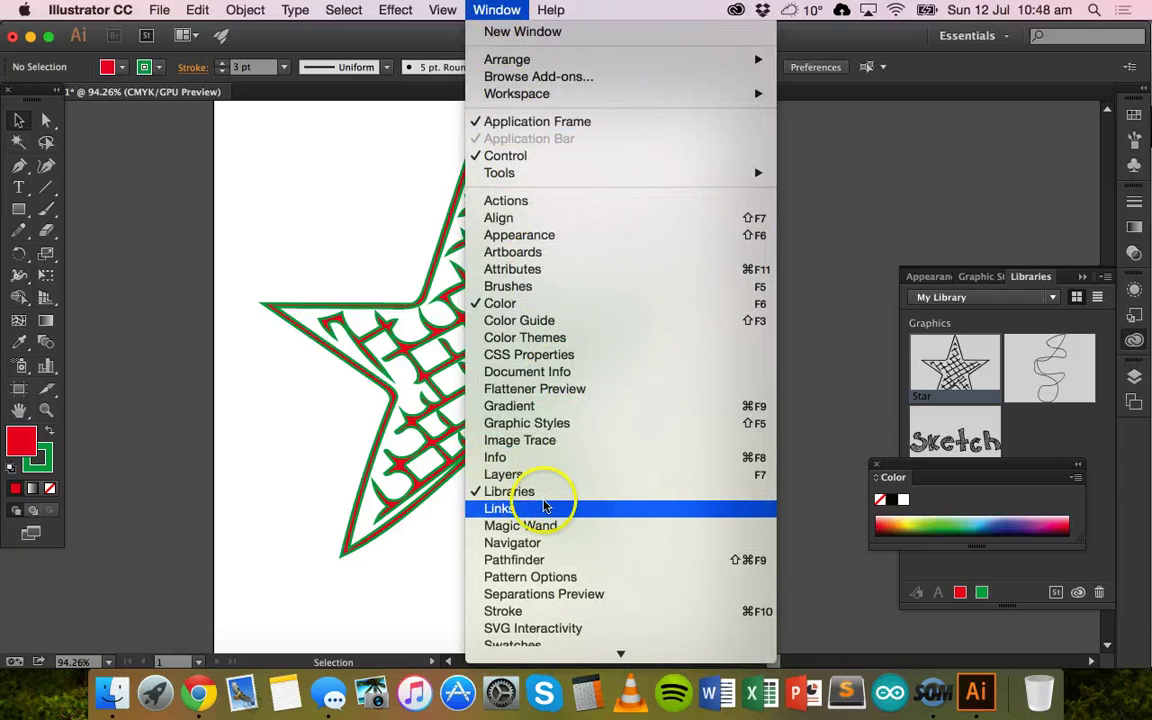
pyautogui.click(1024, 278)
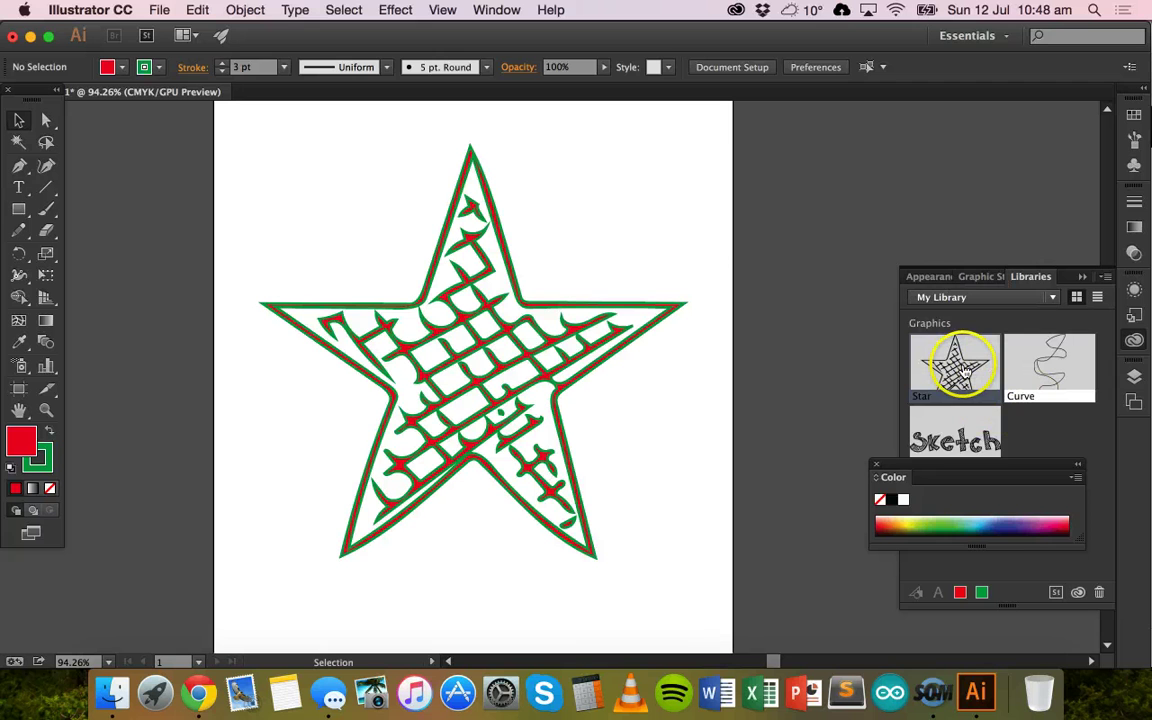
pyautogui.moveTo(1029, 373); pyautogui.dragTo(663, 406)
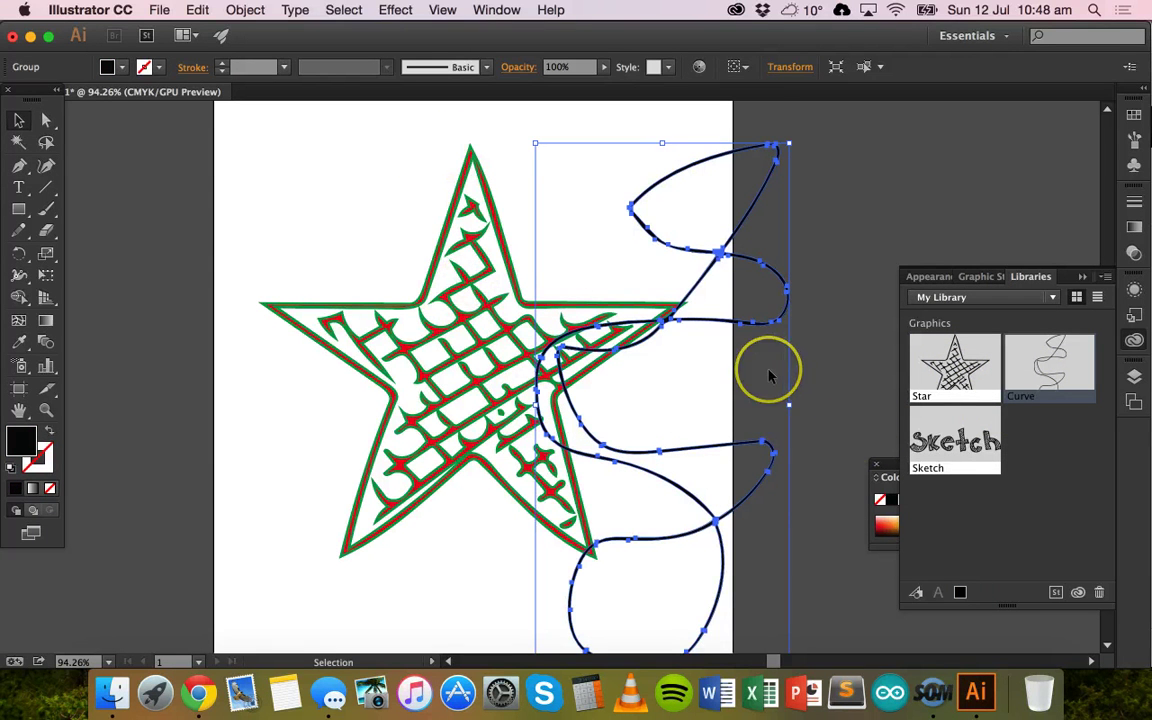
pyautogui.press('Delete')
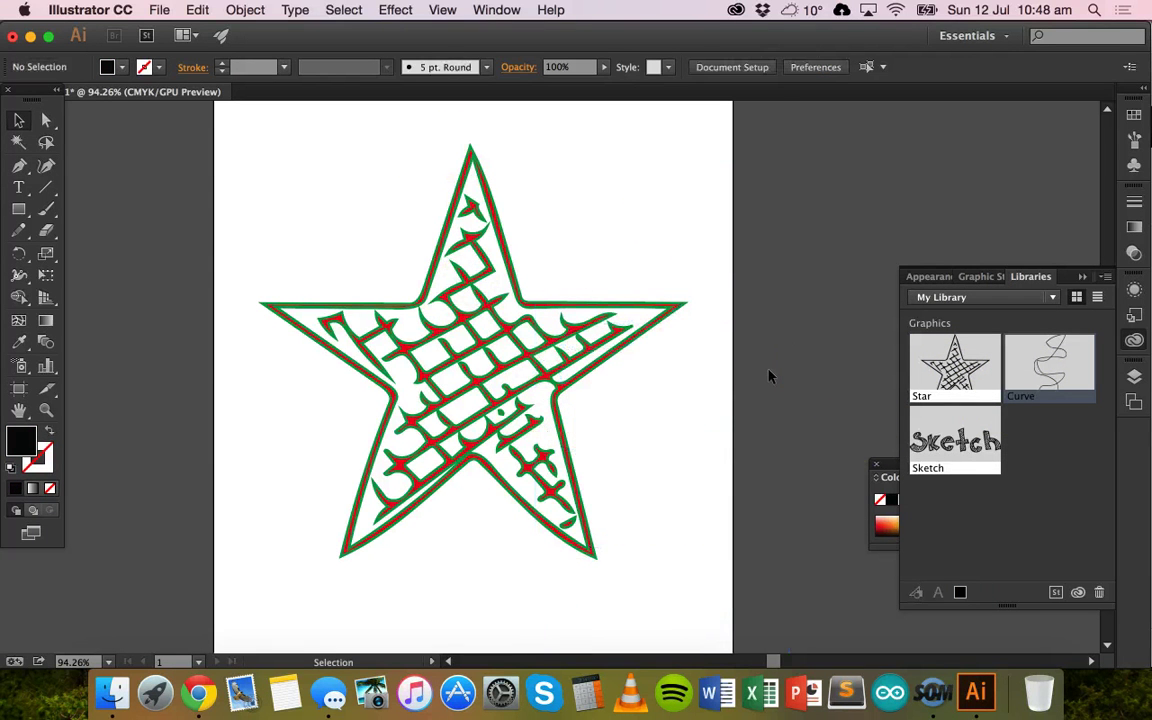